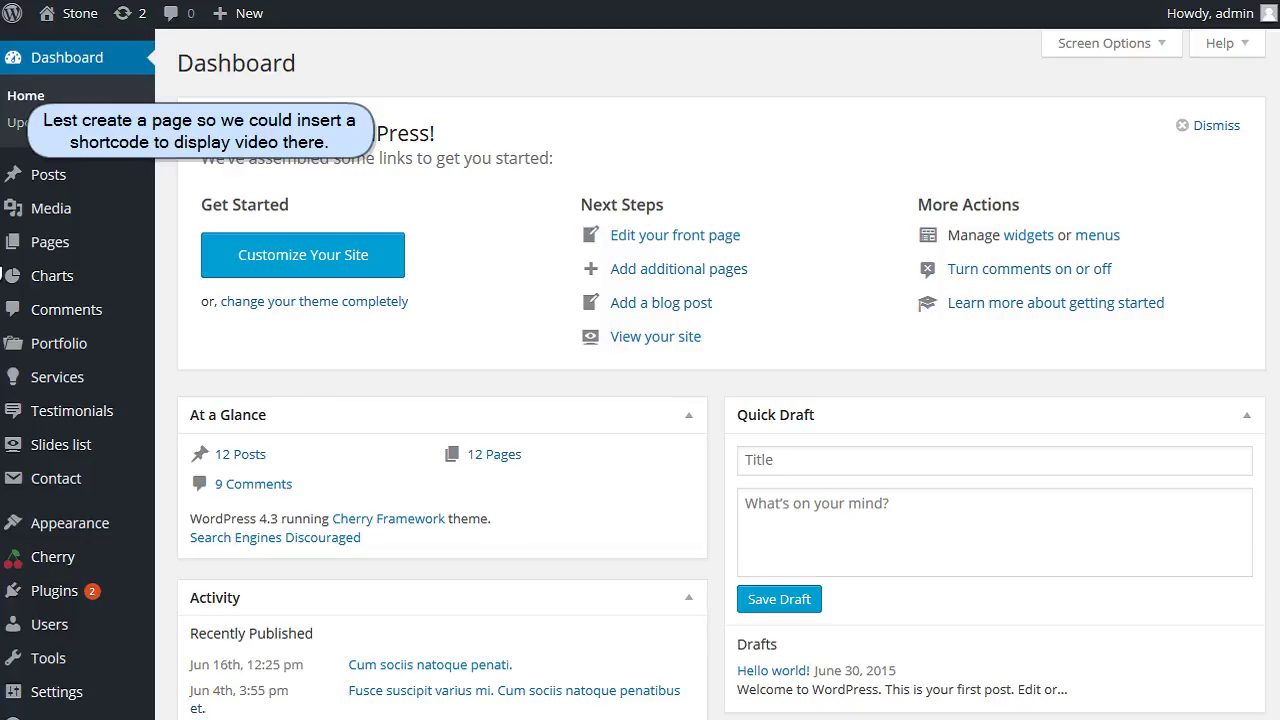
Add a new page titled "test page" and open the Paralax html video shortcode settings for it.
{"action": "mouse_move", "coordinate": [63, 251]}
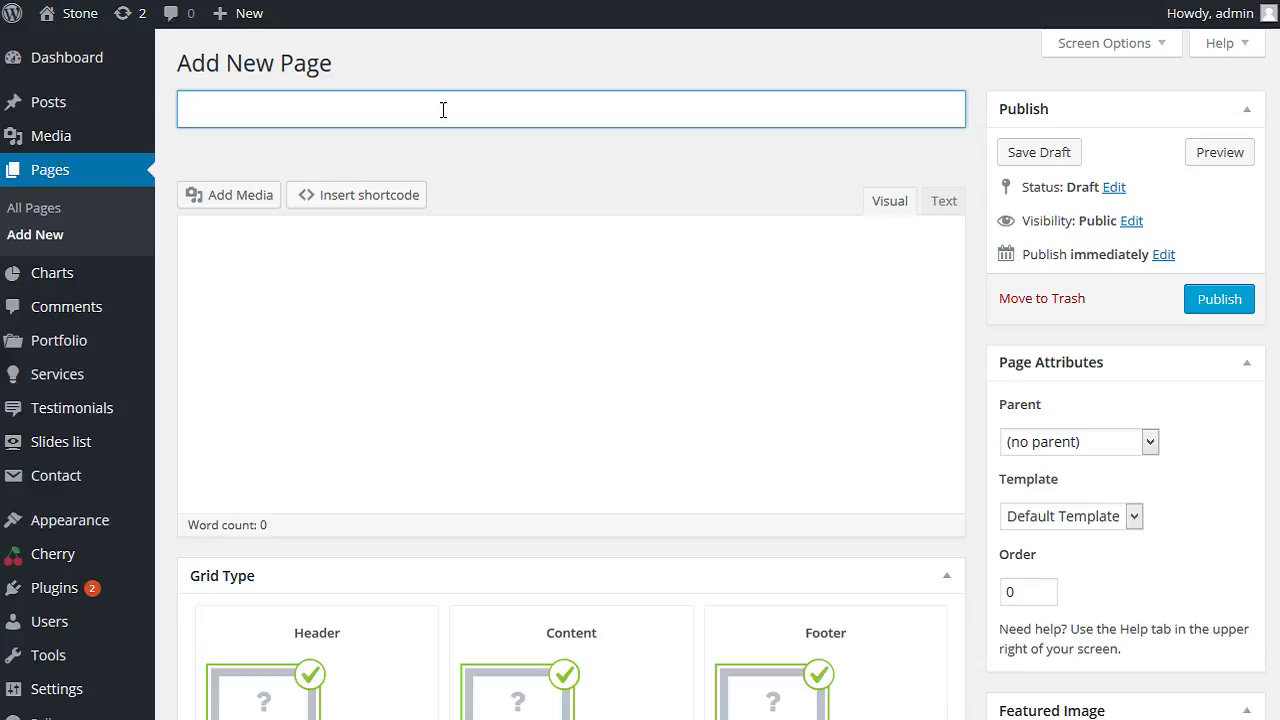
{"action": "type", "text": "test page"}
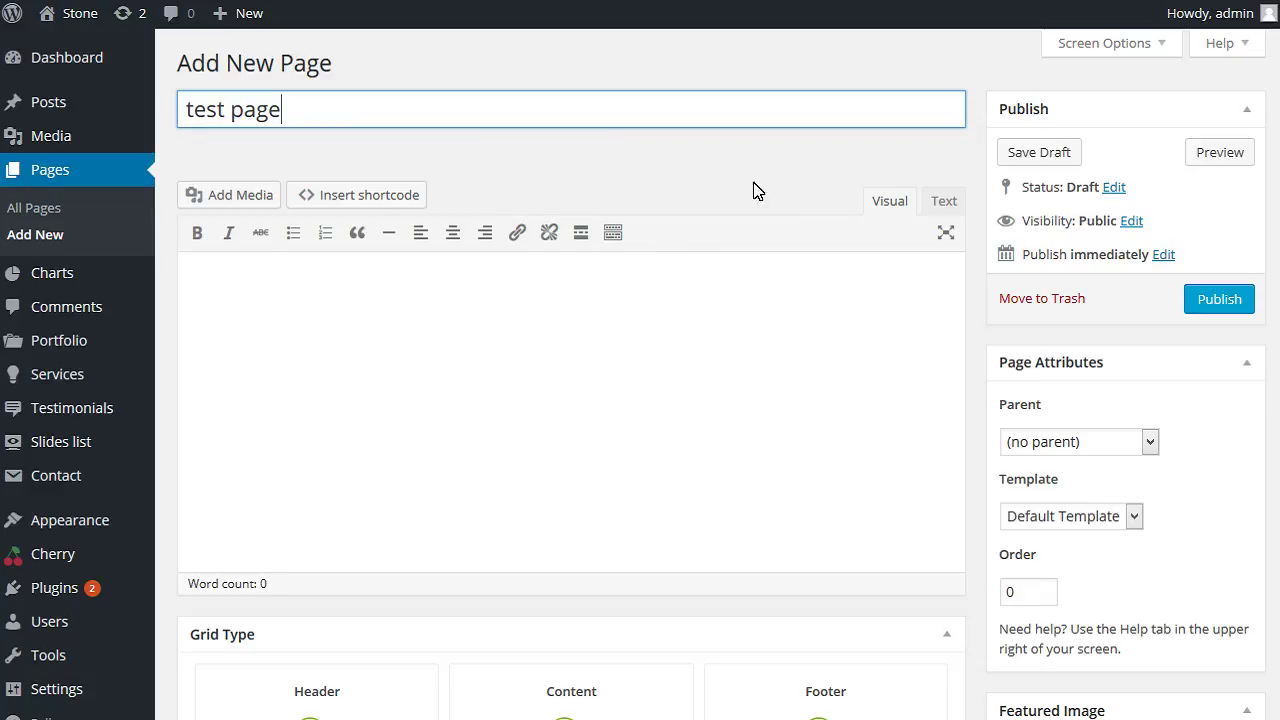
{"action": "left_click", "coordinate": [386, 198]}
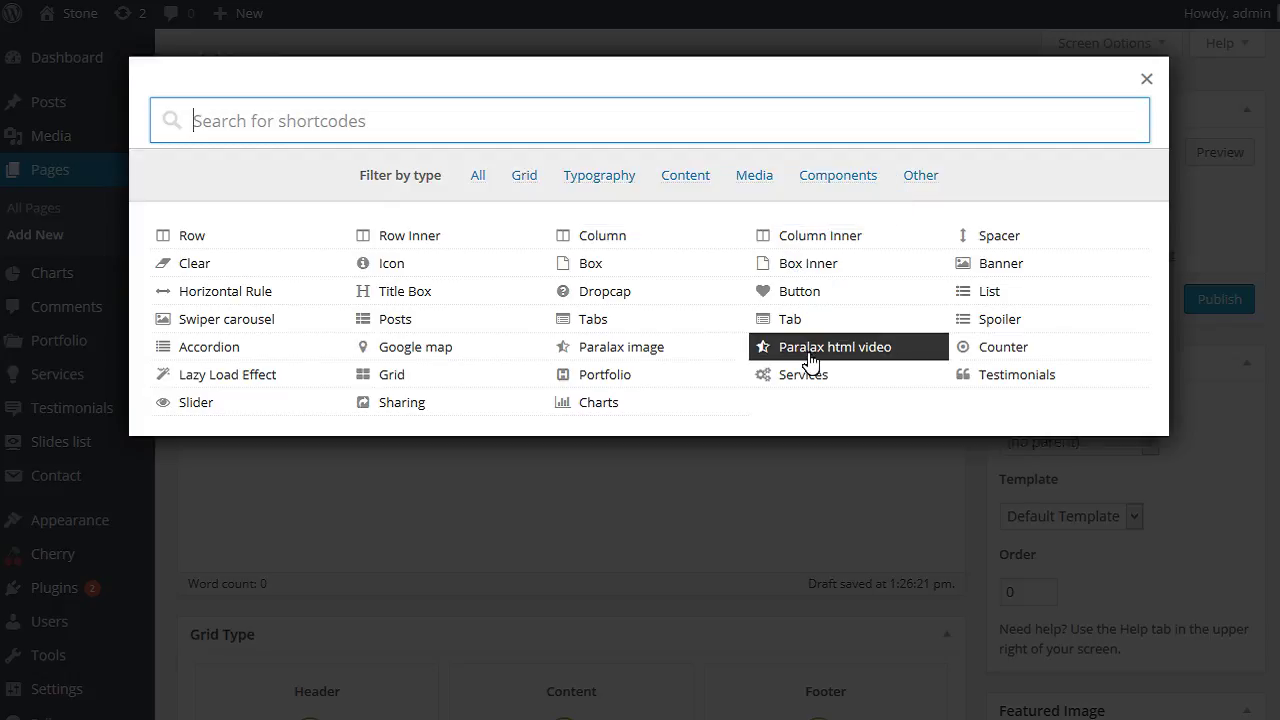
{"action": "left_click", "coordinate": [808, 352]}
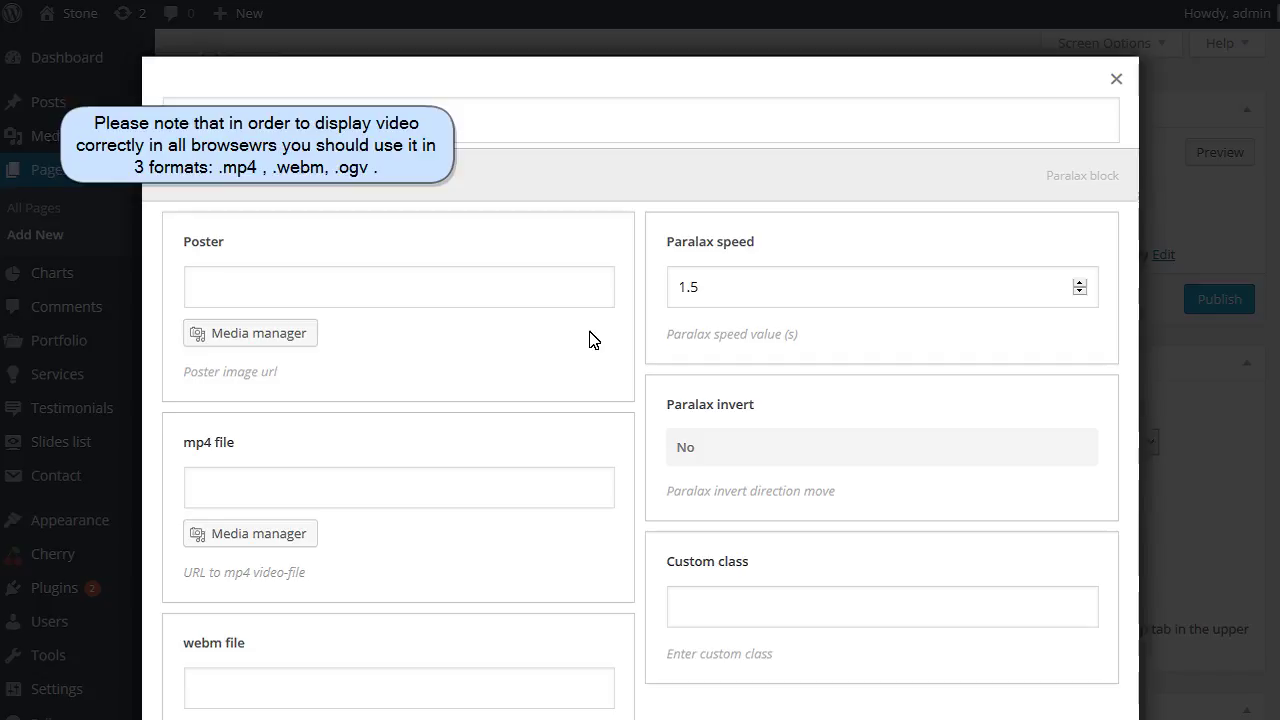
Upload the JPG image "video" from the computer and insert it as the shortcode's poster.
{"action": "left_click", "coordinate": [320, 296]}
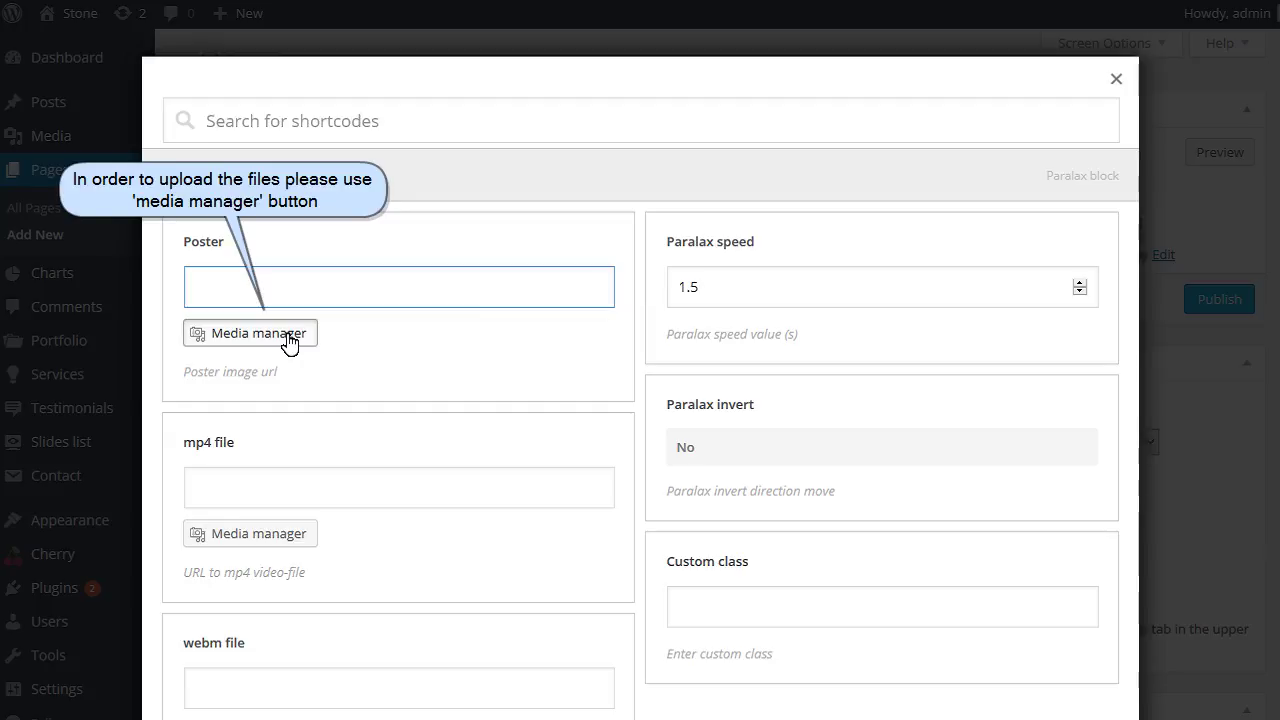
{"action": "left_click", "coordinate": [288, 338]}
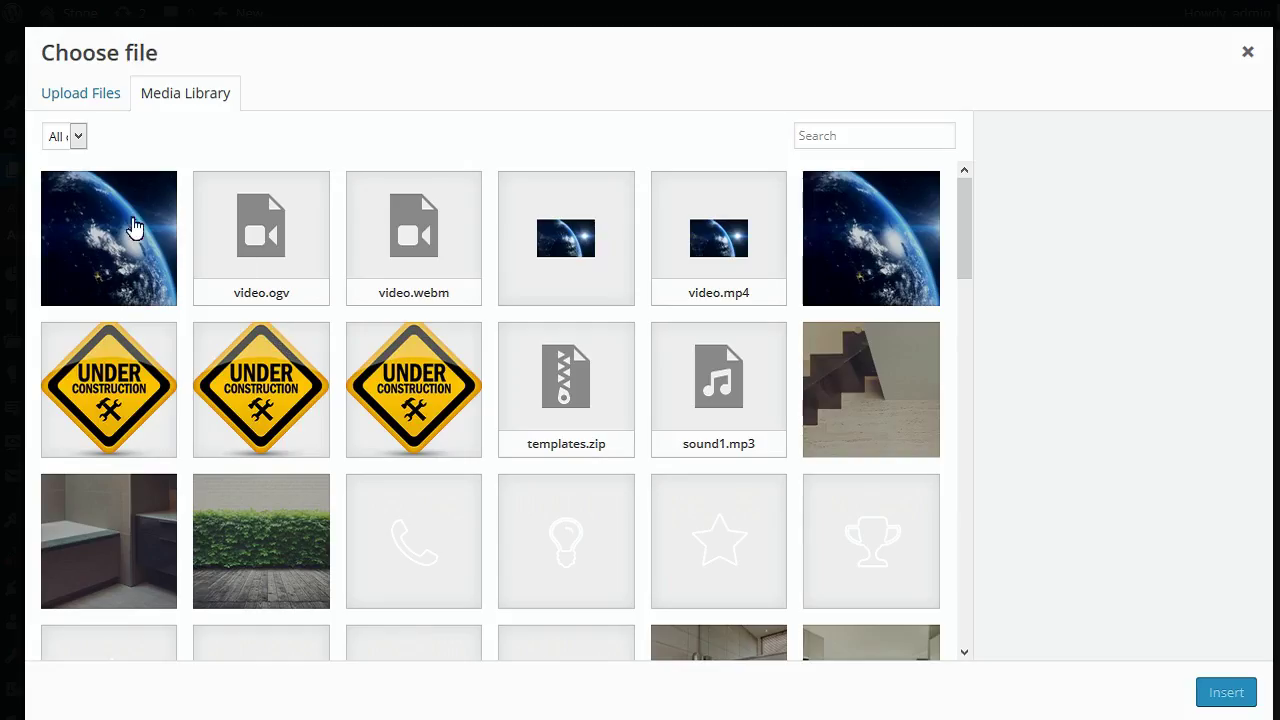
{"action": "left_click", "coordinate": [72, 100]}
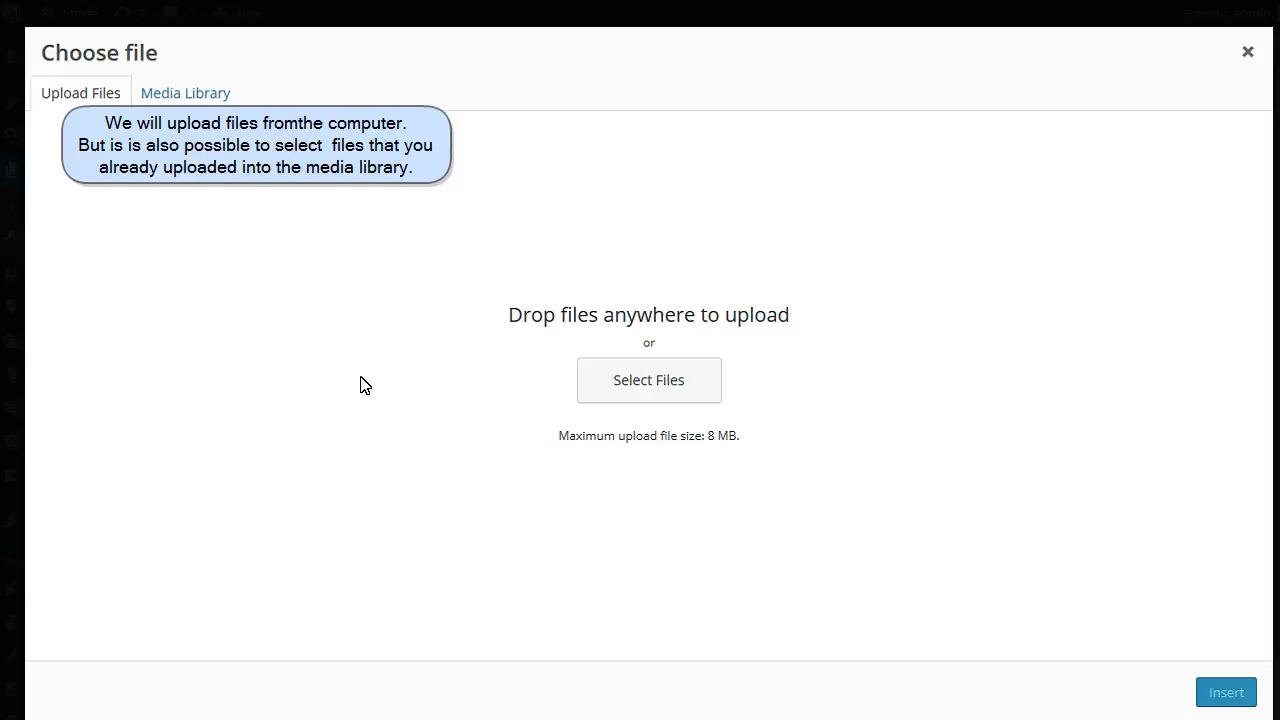
{"action": "left_click", "coordinate": [652, 395]}
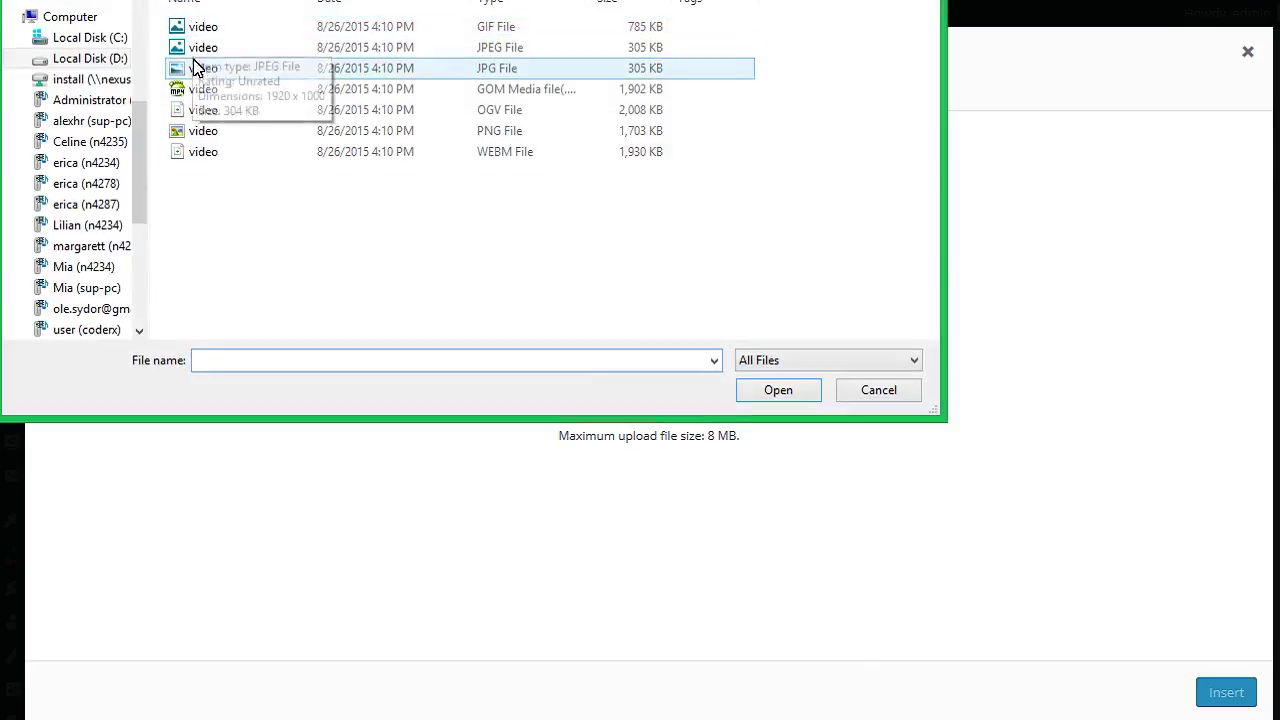
{"action": "double_click", "coordinate": [196, 67]}
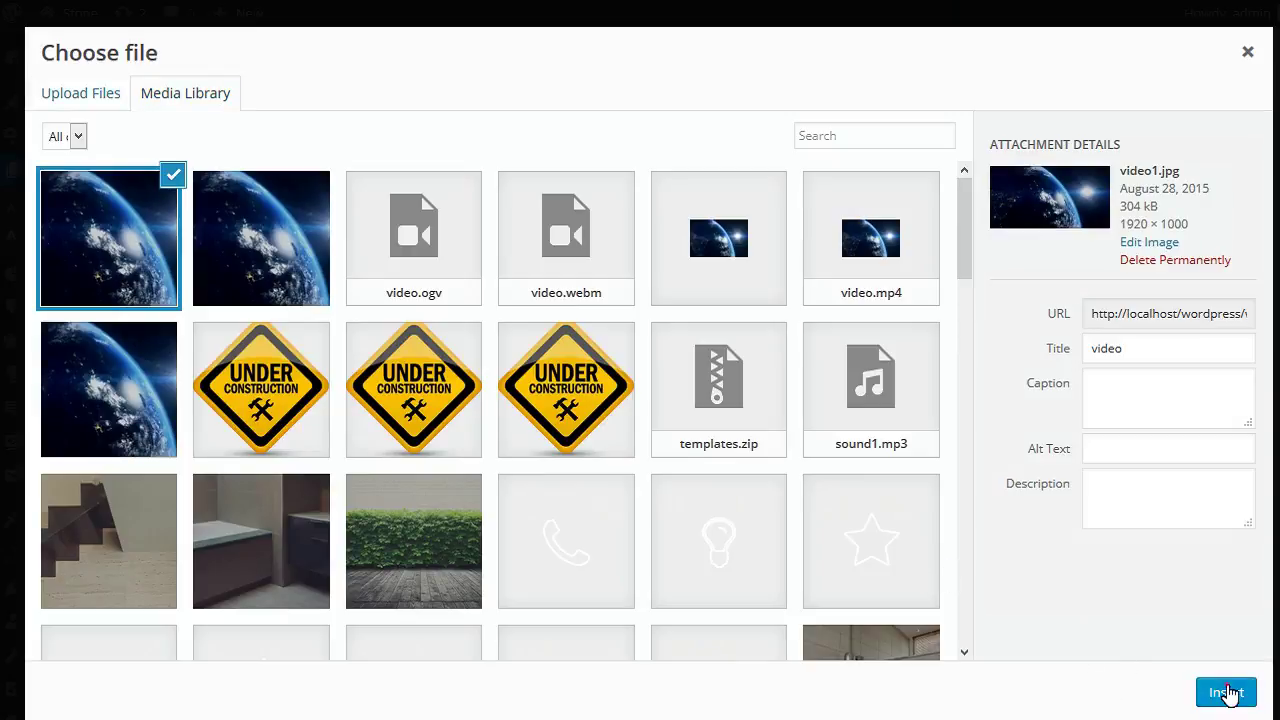
{"action": "left_click", "coordinate": [1228, 694]}
Upload the MP4 version of "video" from the computer and insert it as the shortcode's mp4 file.
{"action": "left_click_drag", "start_coordinate": [183, 443], "coordinate": [257, 457]}
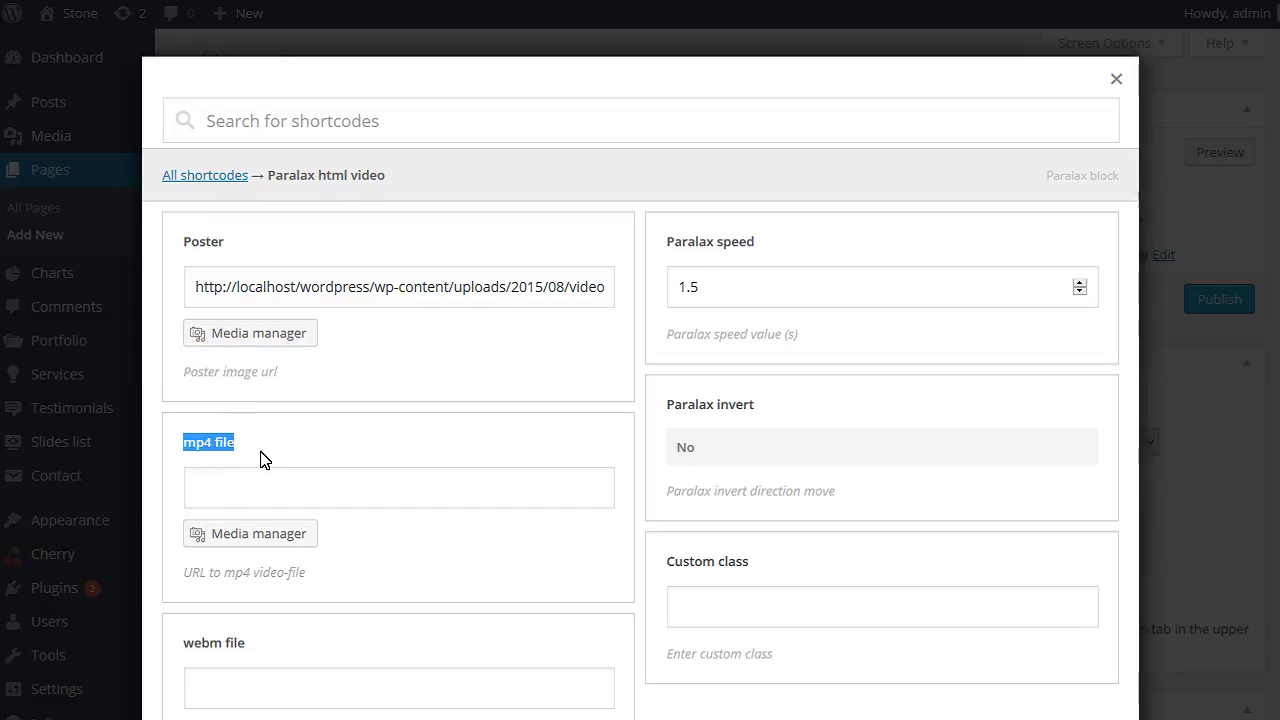
{"action": "left_click", "coordinate": [286, 426]}
{"action": "left_click", "coordinate": [280, 538]}
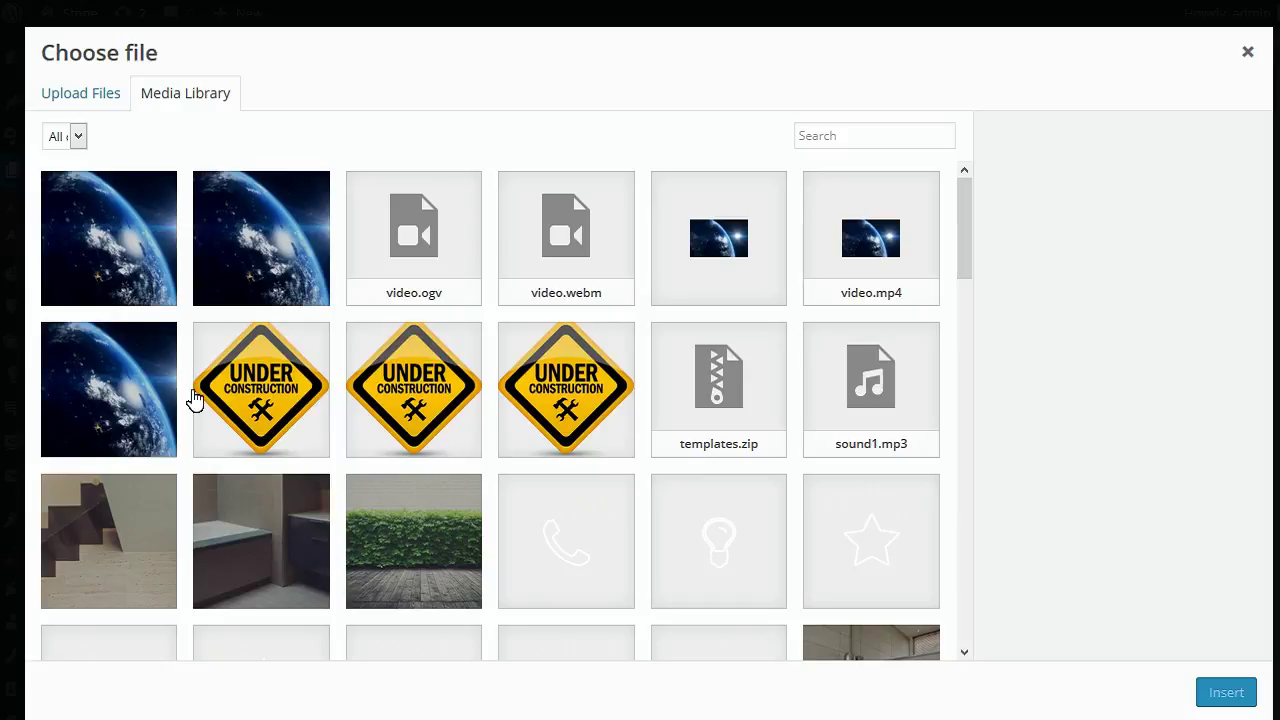
{"action": "left_click", "coordinate": [80, 96]}
{"action": "left_click", "coordinate": [610, 395]}
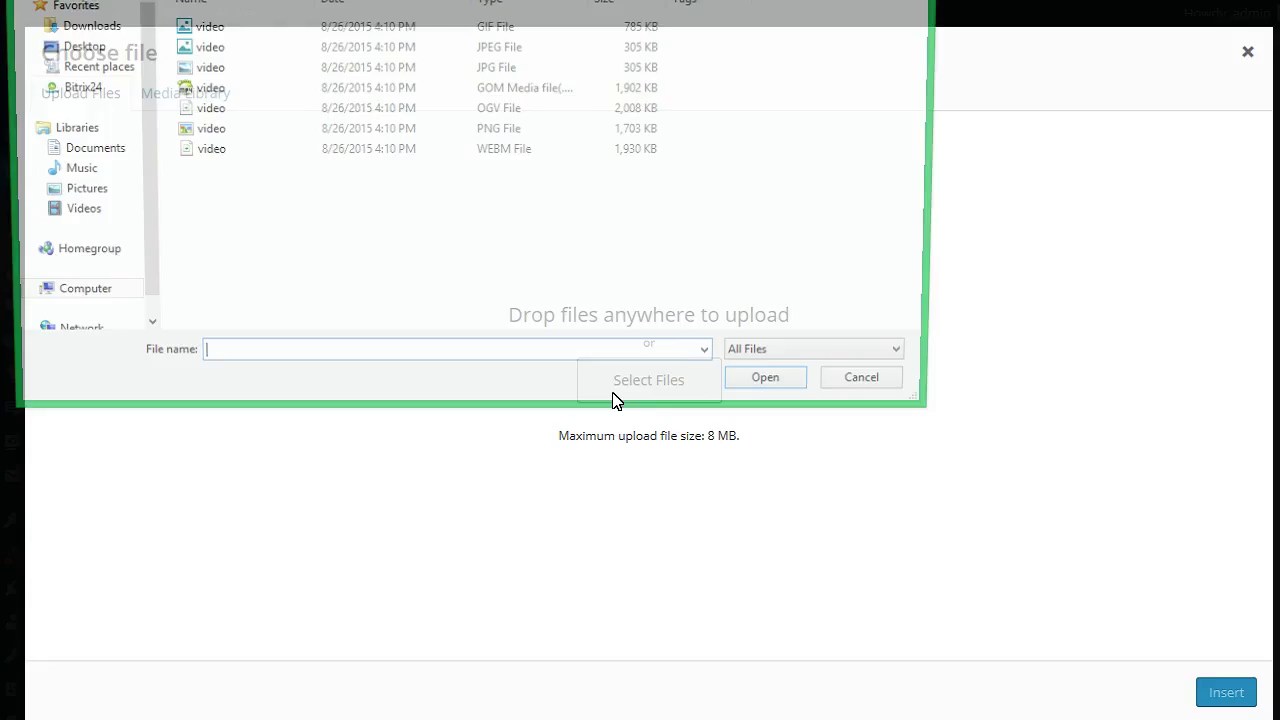
{"action": "left_click", "coordinate": [555, 95]}
{"action": "double_click", "coordinate": [555, 95]}
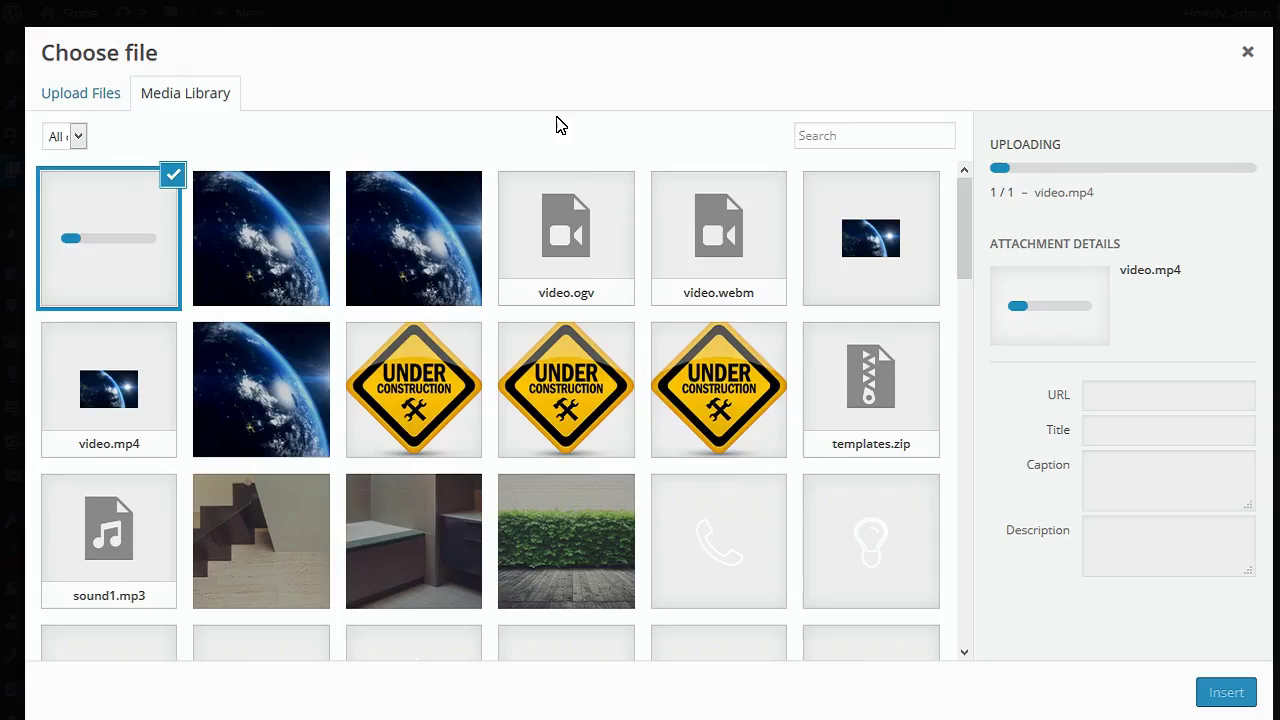
{"action": "left_click", "coordinate": [1210, 690]}
Upload the WEBM version of "video" from the computer and insert it as the shortcode's webm file.
{"action": "scroll", "coordinate": [507, 500], "scroll_direction": "down", "scroll_amount": 3}
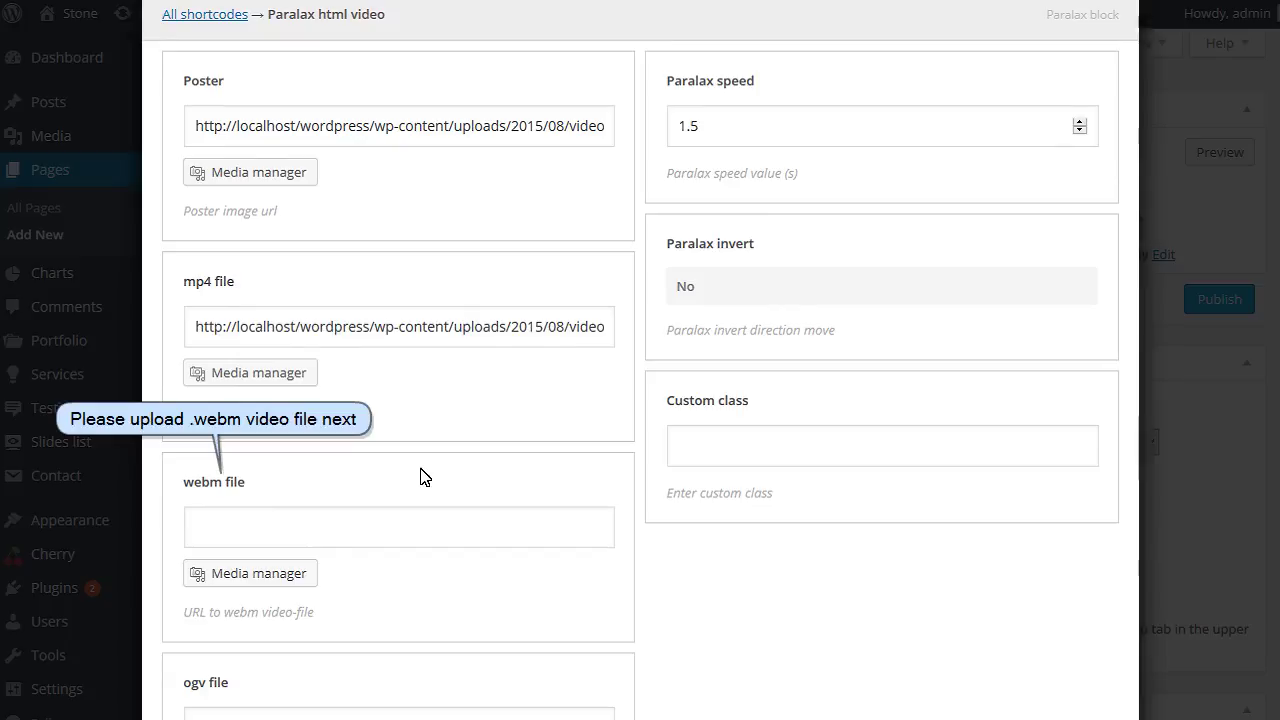
{"action": "left_click_drag", "start_coordinate": [183, 489], "coordinate": [286, 489]}
{"action": "left_click", "coordinate": [288, 489]}
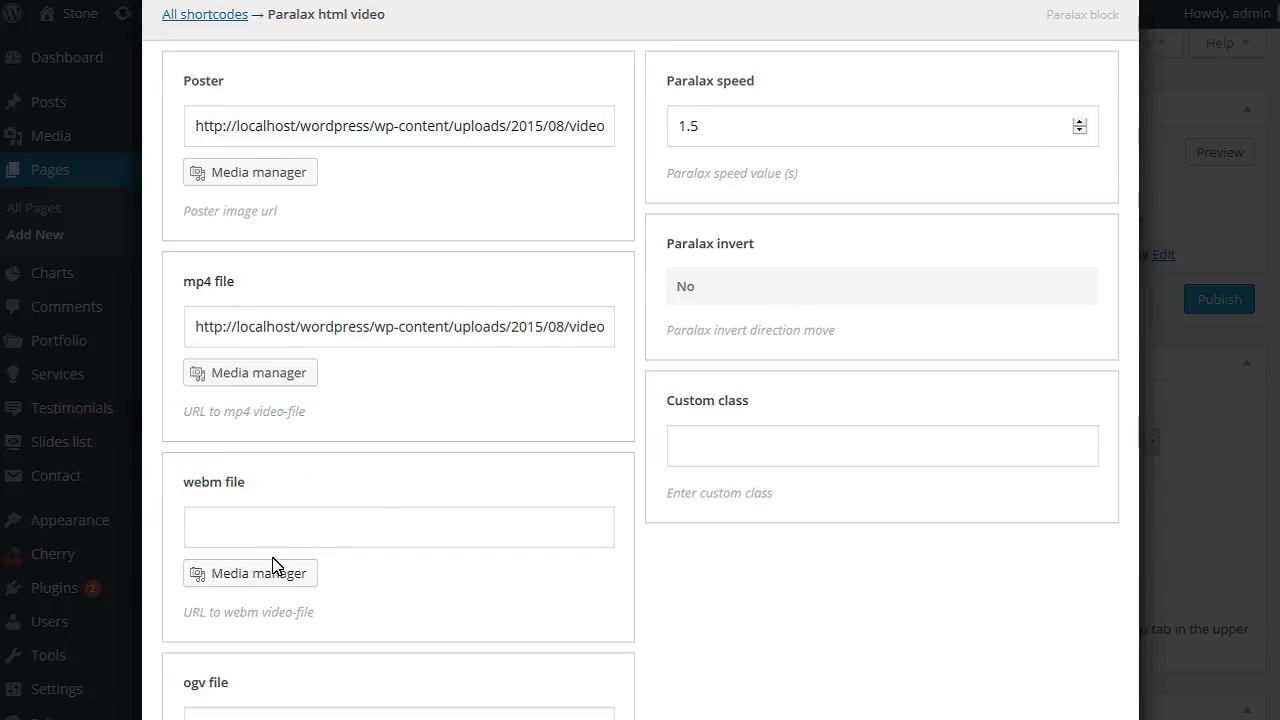
{"action": "left_click", "coordinate": [272, 568]}
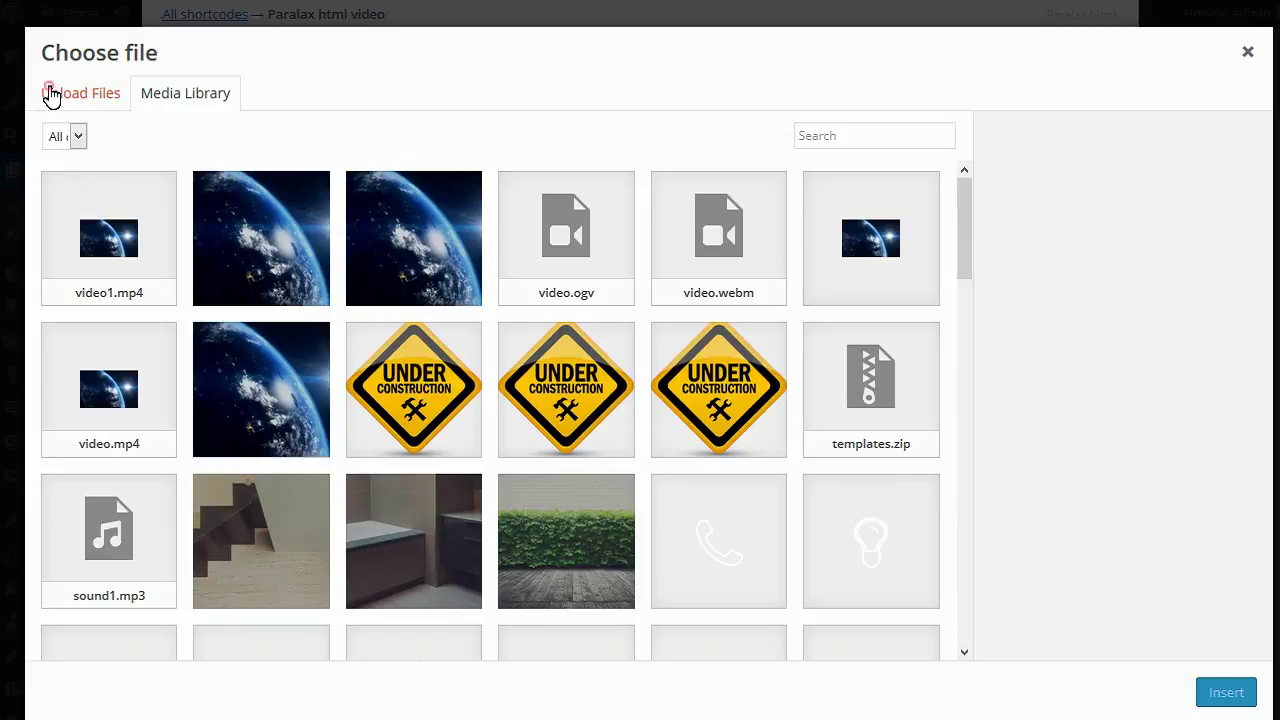
{"action": "left_click", "coordinate": [58, 90]}
{"action": "left_click", "coordinate": [600, 384]}
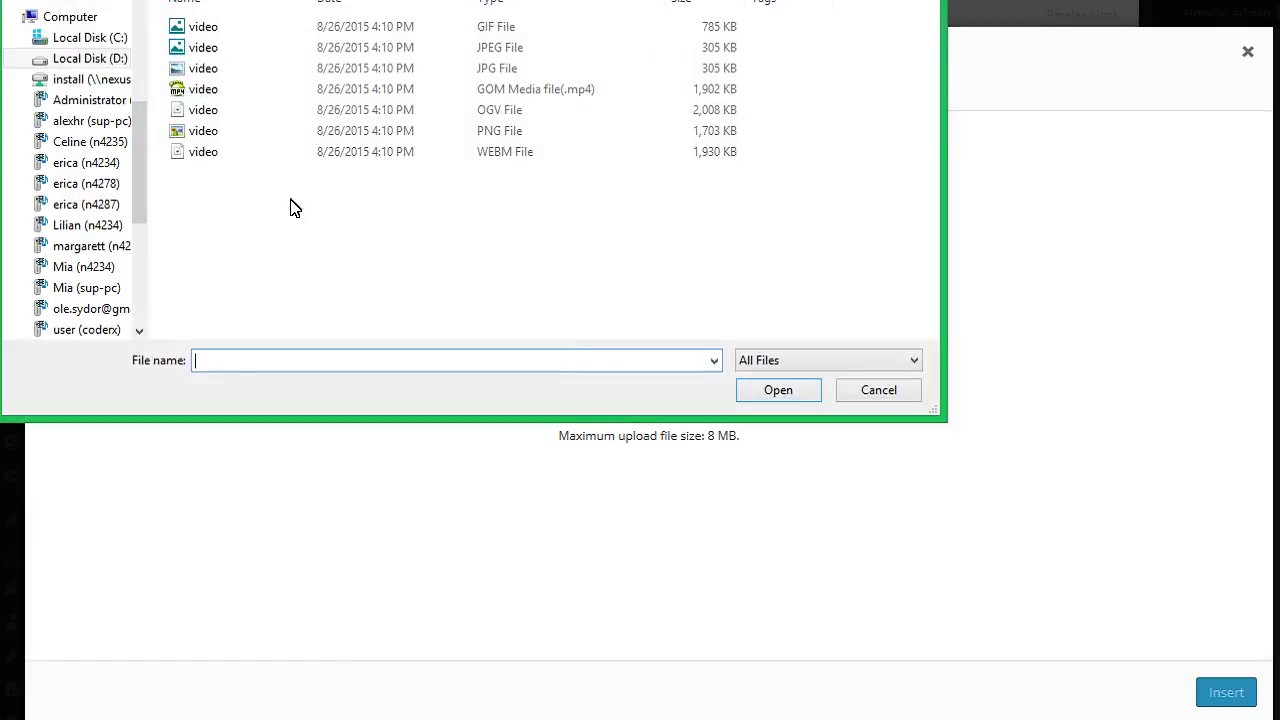
{"action": "double_click", "coordinate": [205, 155]}
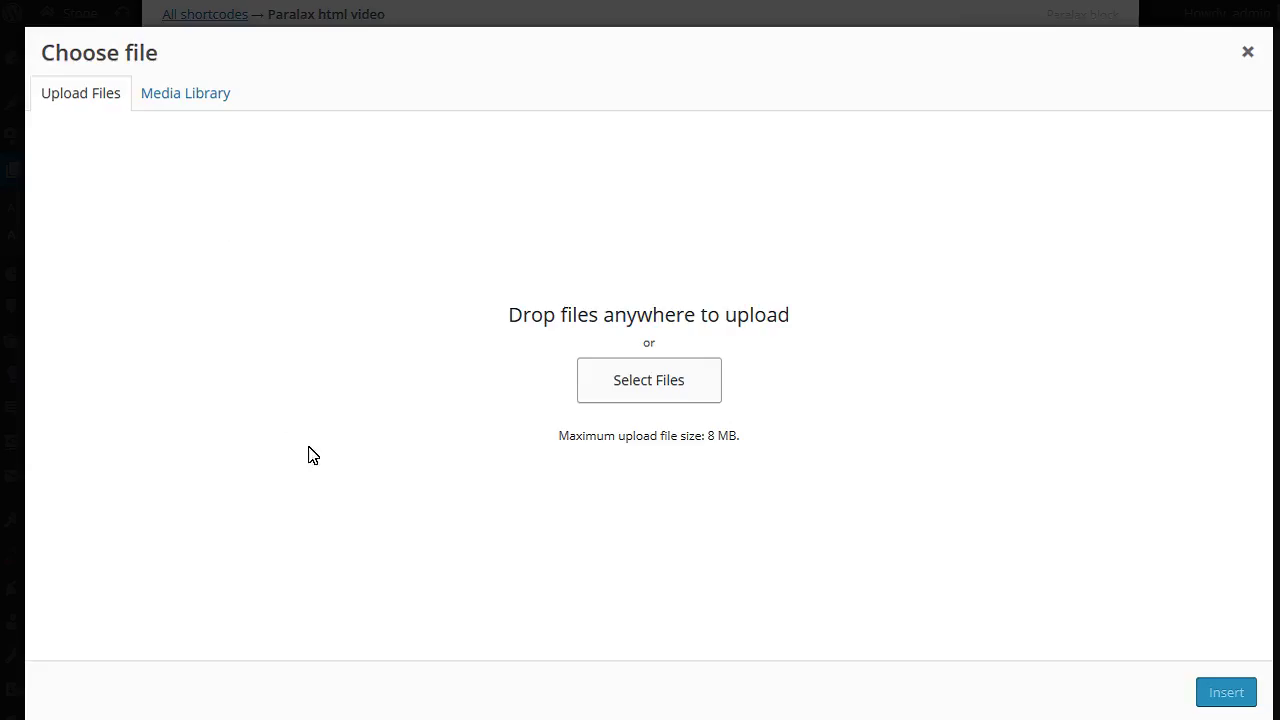
{"action": "left_click", "coordinate": [1238, 698]}
Upload the OGV version of "video" from the computer and insert it as the shortcode's ogv file.
{"action": "scroll", "coordinate": [340, 460], "scroll_direction": "down", "scroll_amount": 2}
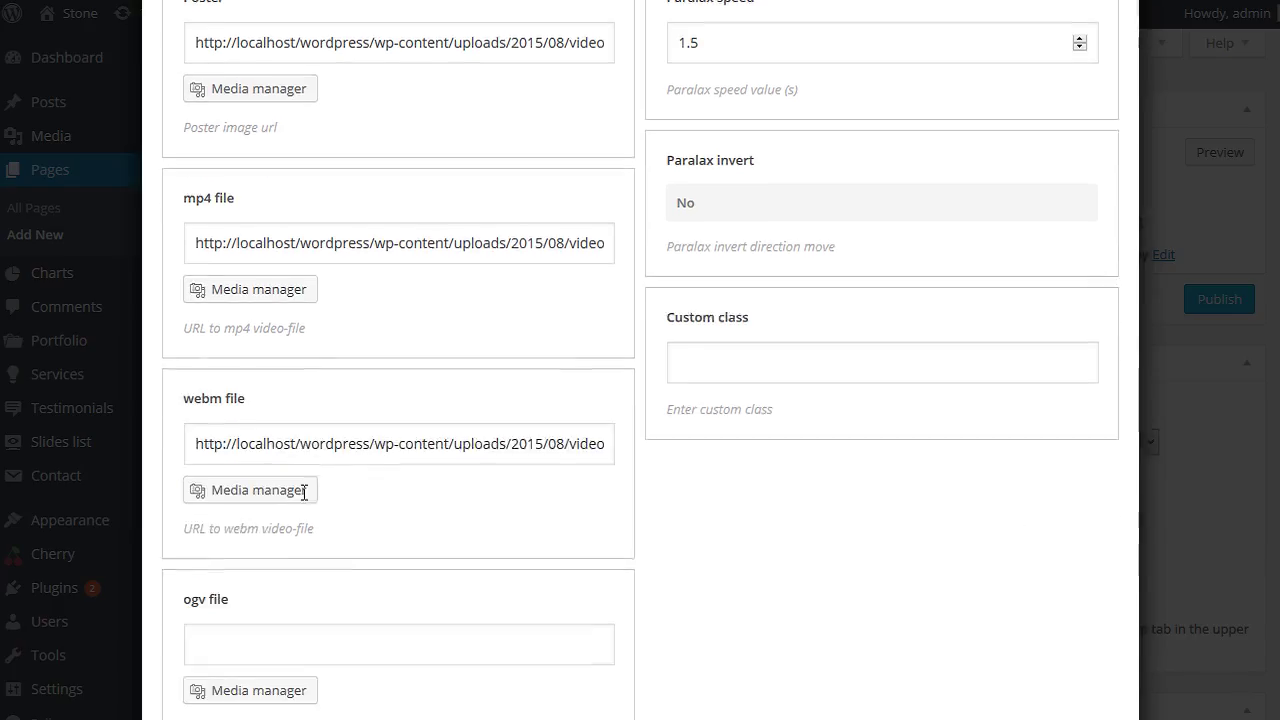
{"action": "scroll", "coordinate": [304, 492], "scroll_direction": "down", "scroll_amount": 2}
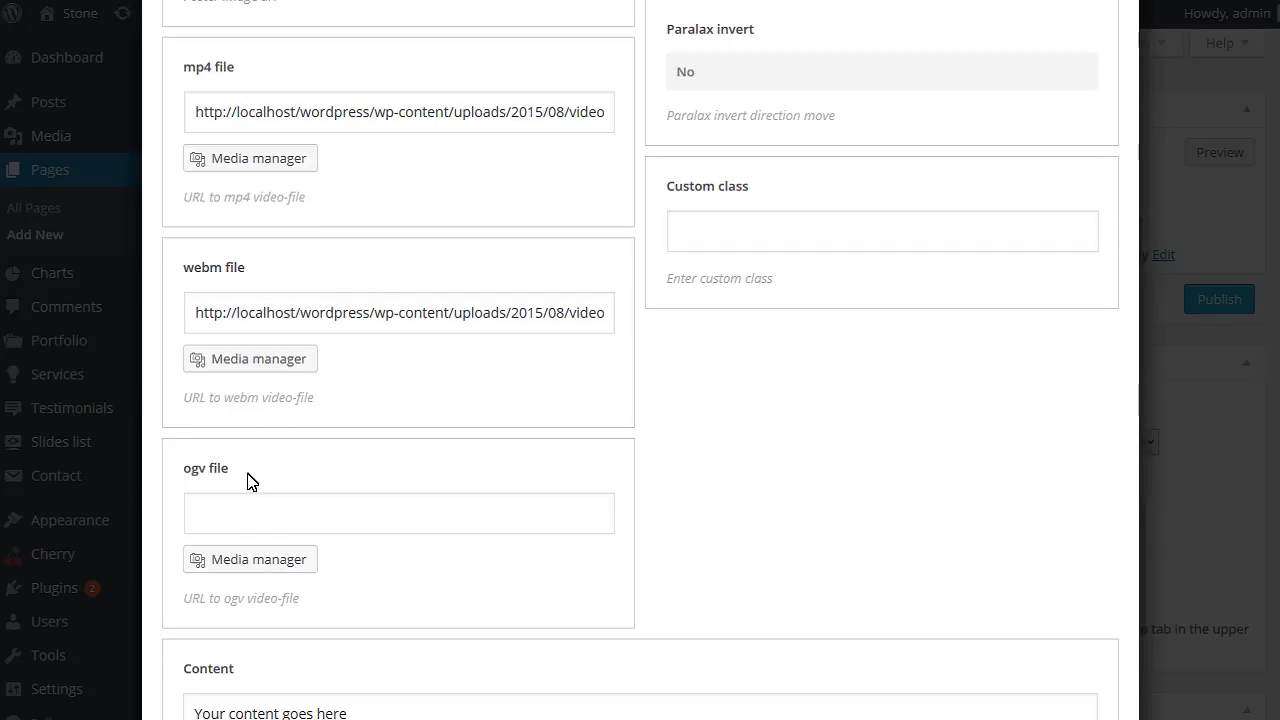
{"action": "left_click_drag", "start_coordinate": [249, 478], "coordinate": [291, 470]}
{"action": "left_click", "coordinate": [285, 568]}
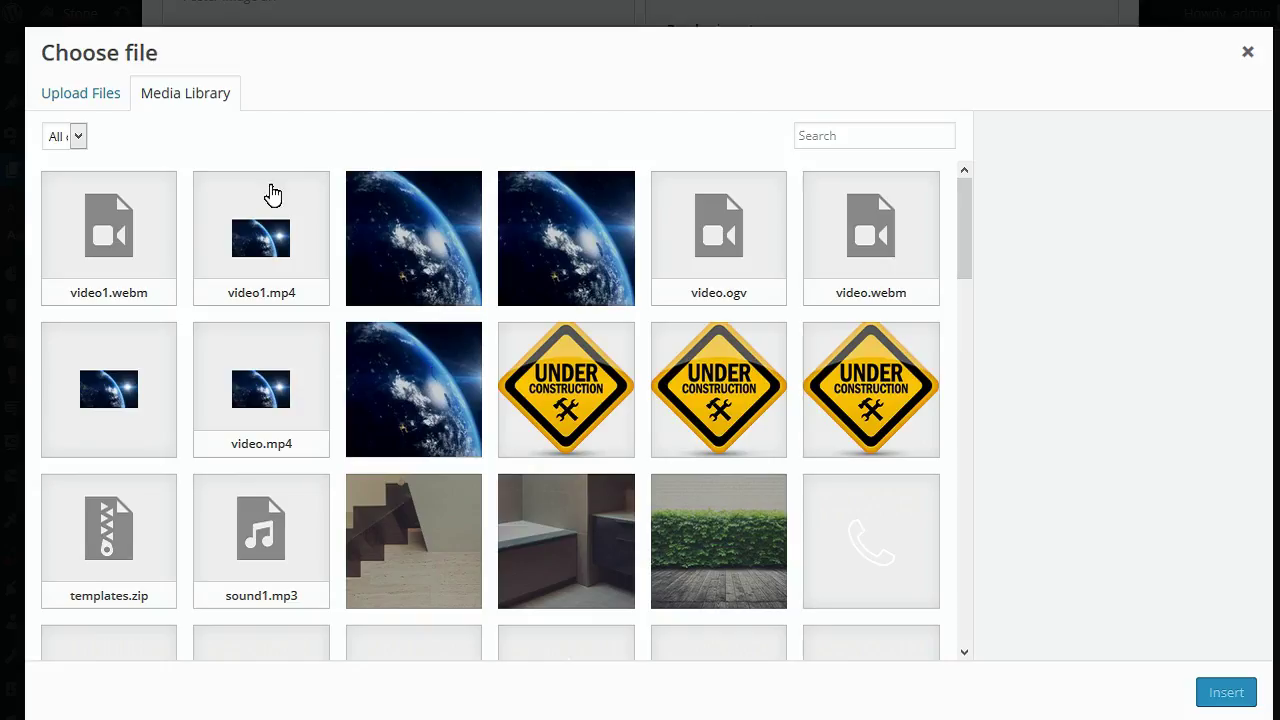
{"action": "left_click", "coordinate": [86, 93]}
{"action": "left_click", "coordinate": [613, 383]}
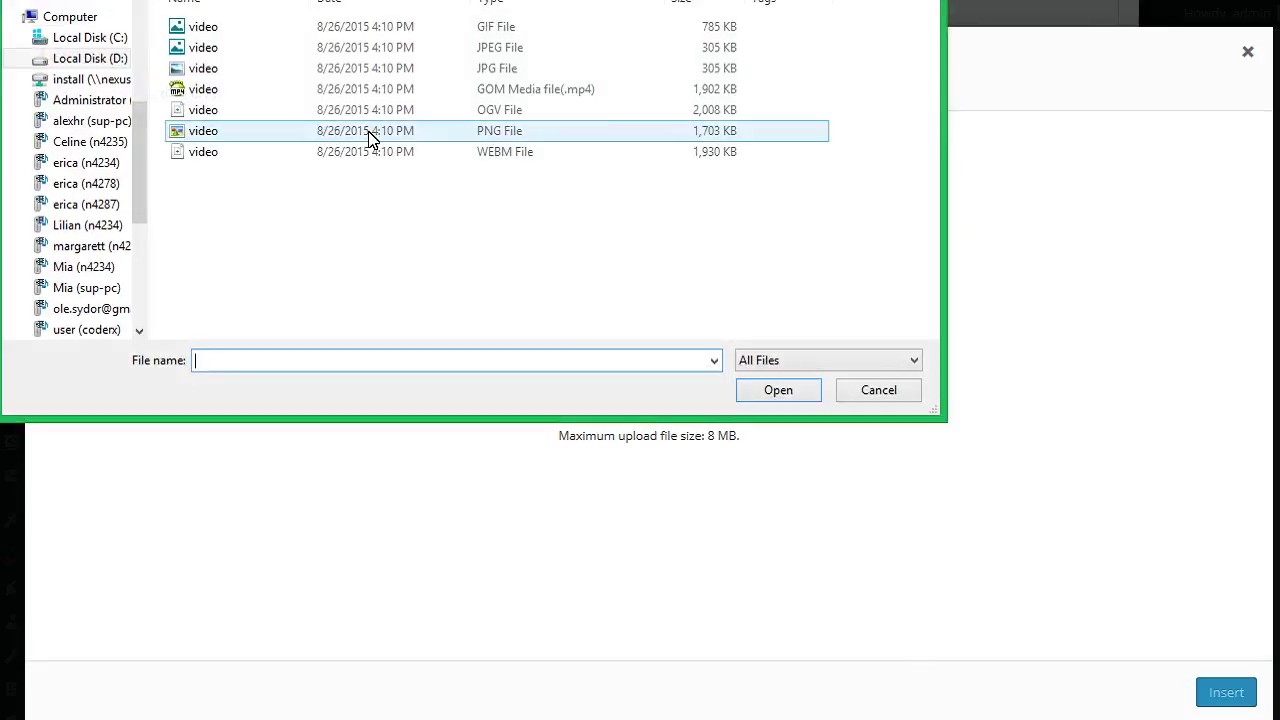
{"action": "double_click", "coordinate": [257, 114]}
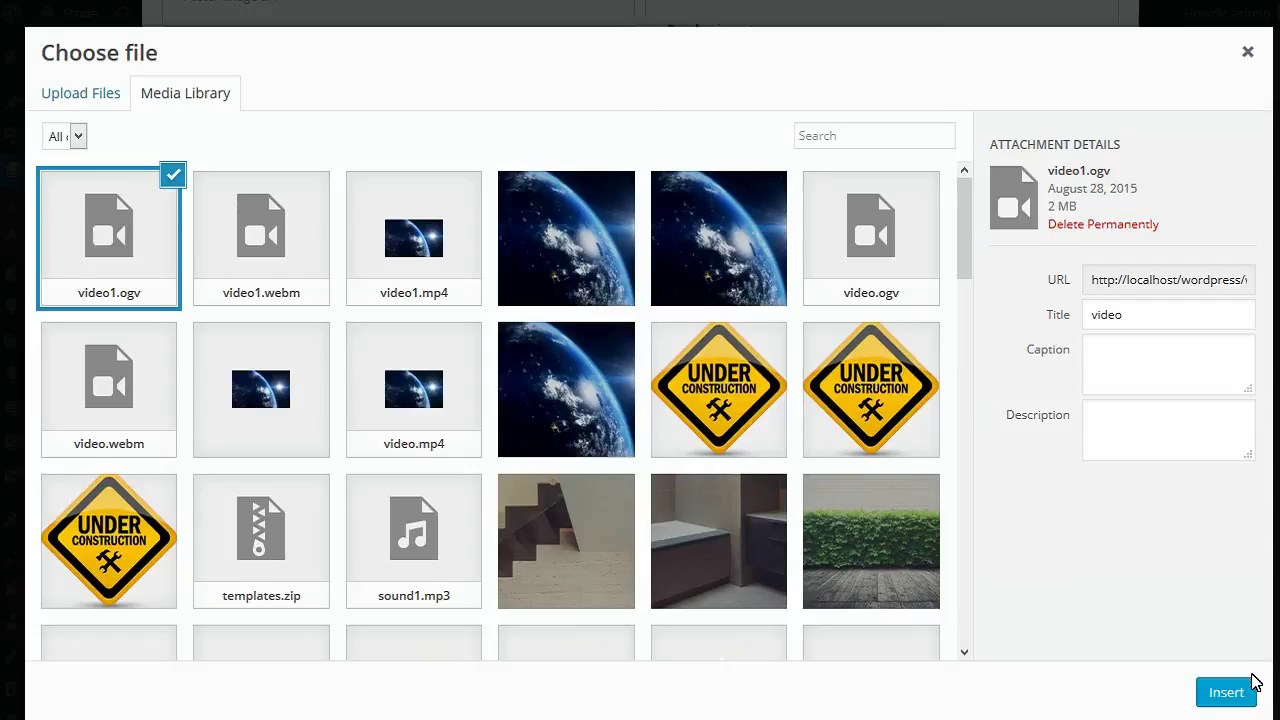
{"action": "left_click", "coordinate": [1230, 692]}
Replace the shortcode's placeholder content with "test content goes here".
{"action": "scroll", "coordinate": [885, 533], "scroll_direction": "down", "scroll_amount": 2}
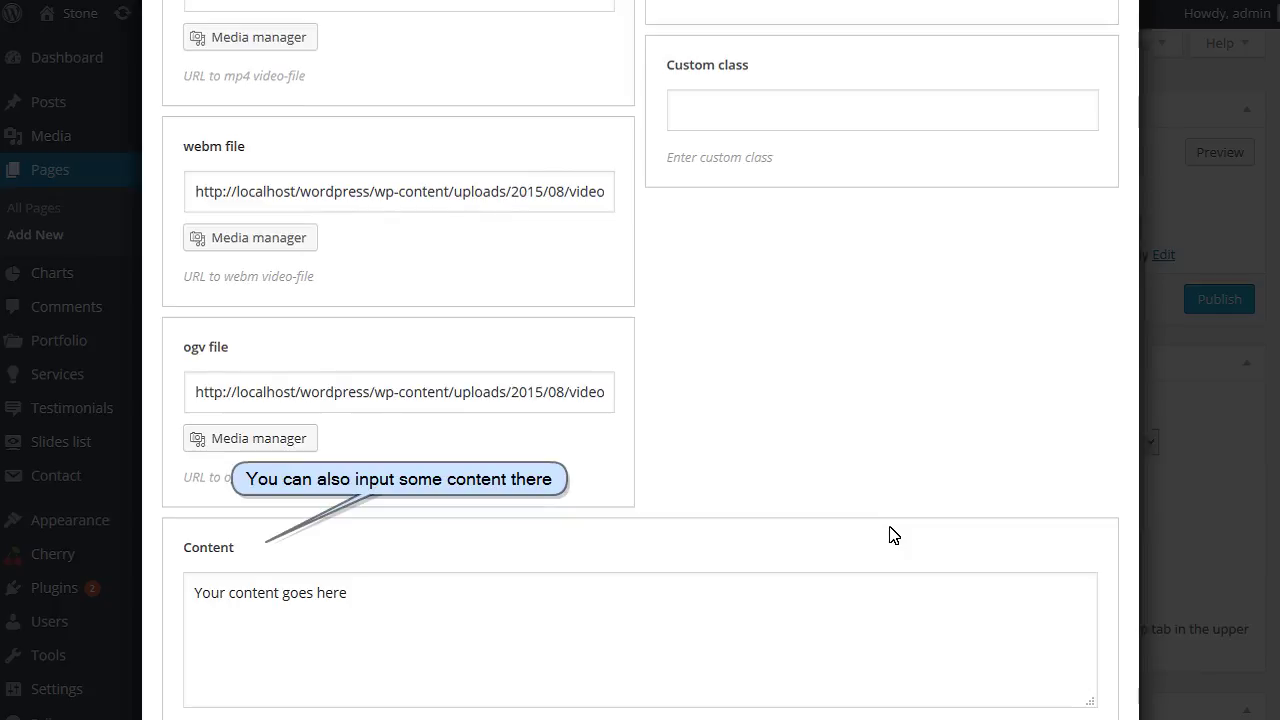
{"action": "scroll", "coordinate": [885, 535], "scroll_direction": "down", "scroll_amount": 1}
{"action": "left_click", "coordinate": [393, 571]}
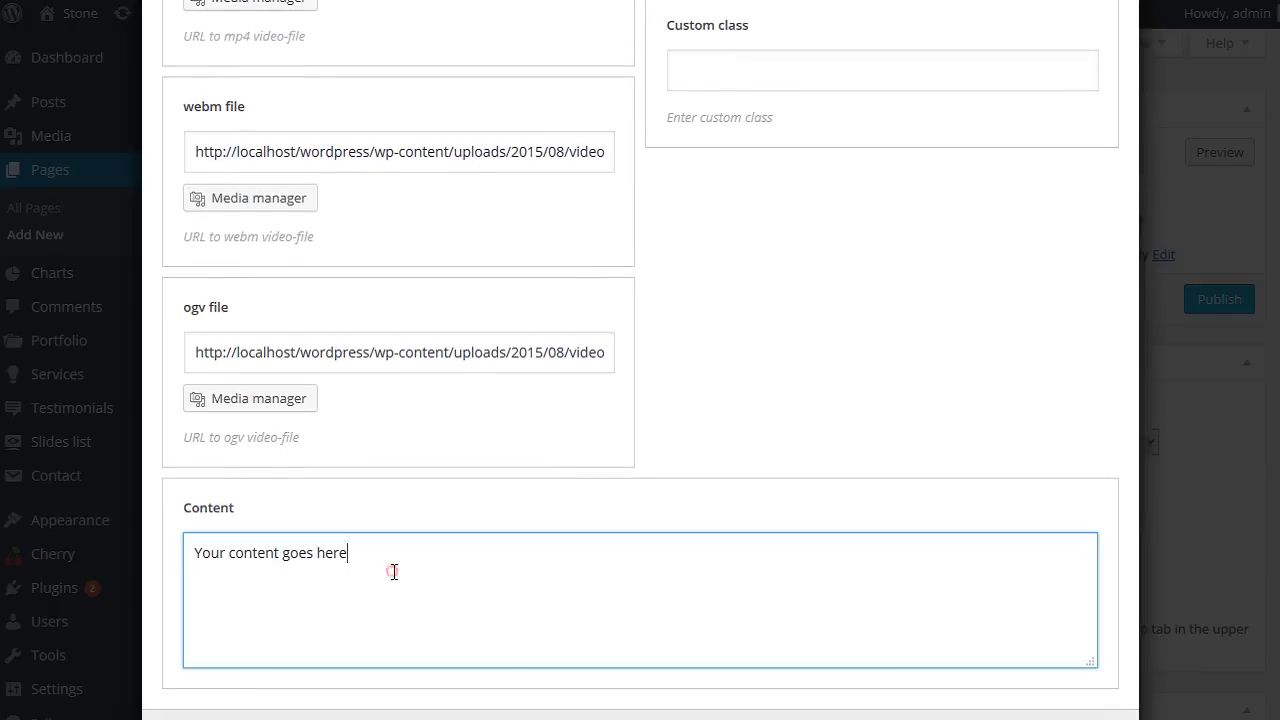
{"action": "key", "text": "ctrl+a"}
{"action": "type", "text": "tes"}
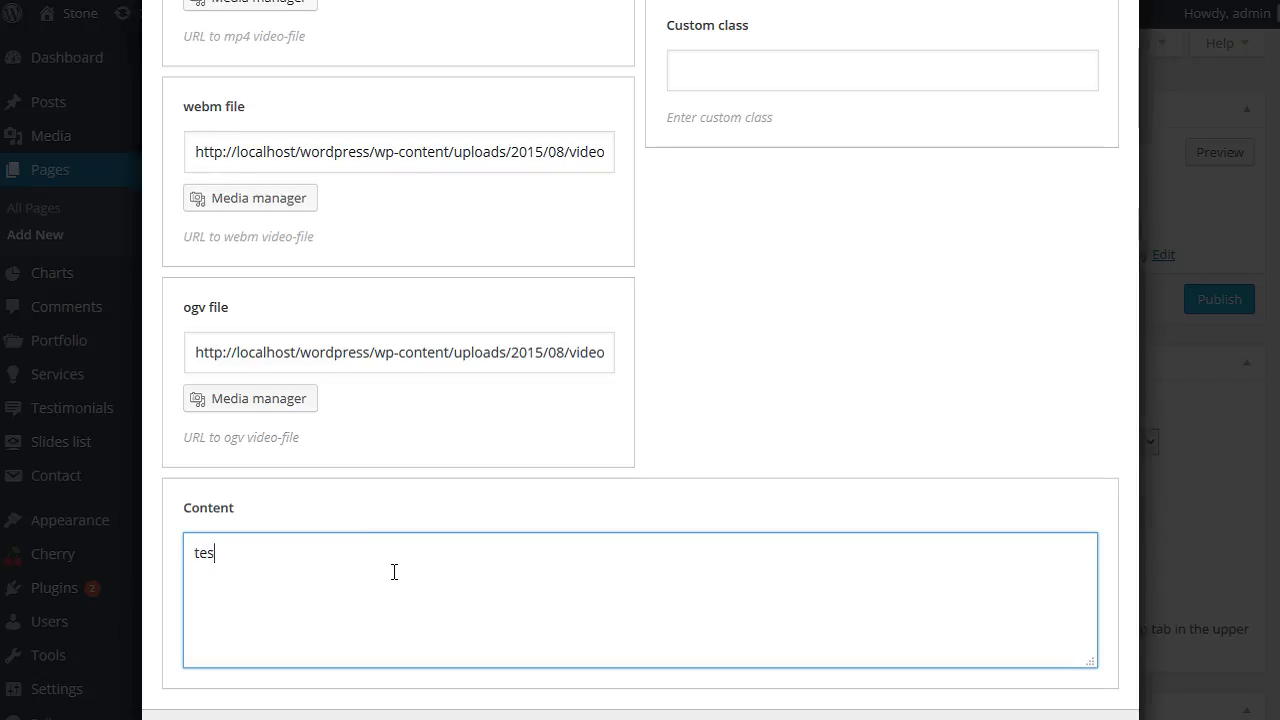
{"action": "type", "text": "t com"}
{"action": "key", "text": "BackSpace"}
{"action": "type", "text": "ntyent"}
{"action": "key", "text": "BackSpace"}
{"action": "key", "text": "BackSpace"}
{"action": "key", "text": "BackSpace"}
{"action": "key", "text": "BackSpace"}
{"action": "type", "text": "ent goes here"}
Set the shortcode's custom class to "video".
{"action": "scroll", "coordinate": [625, 431], "scroll_direction": "up", "scroll_amount": 2}
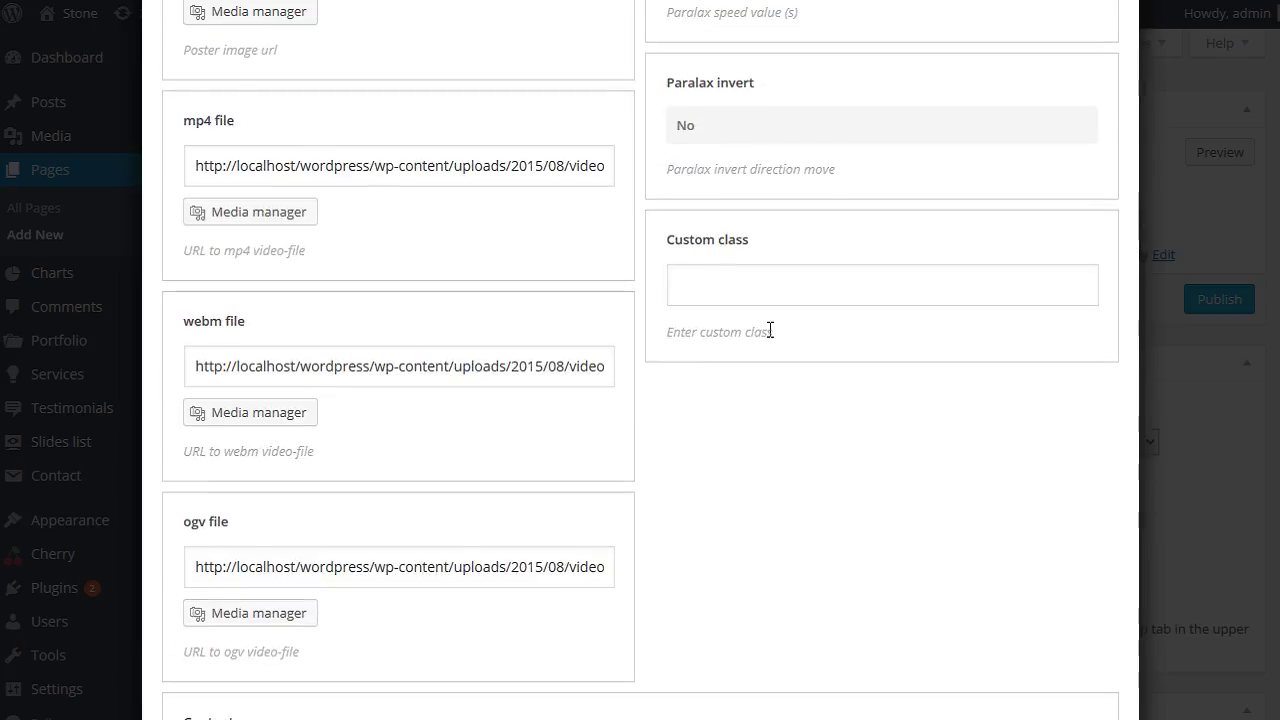
{"action": "left_click", "coordinate": [737, 266]}
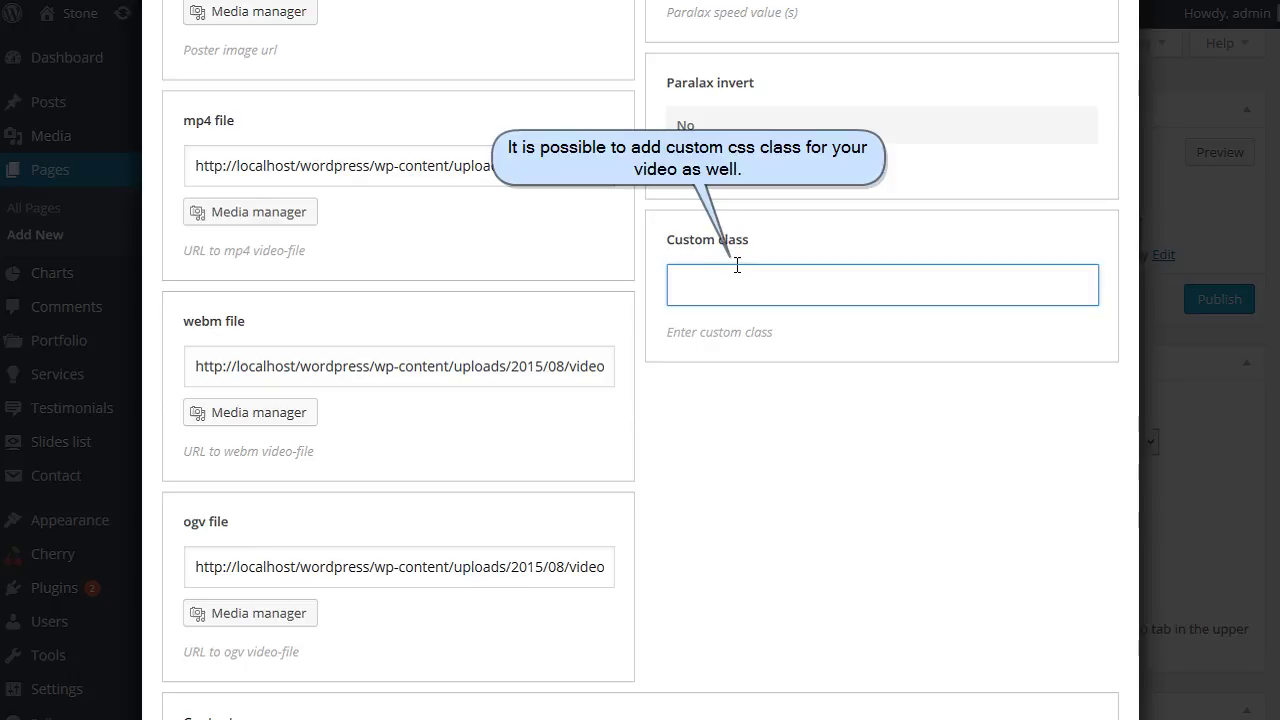
{"action": "type", "text": "video"}
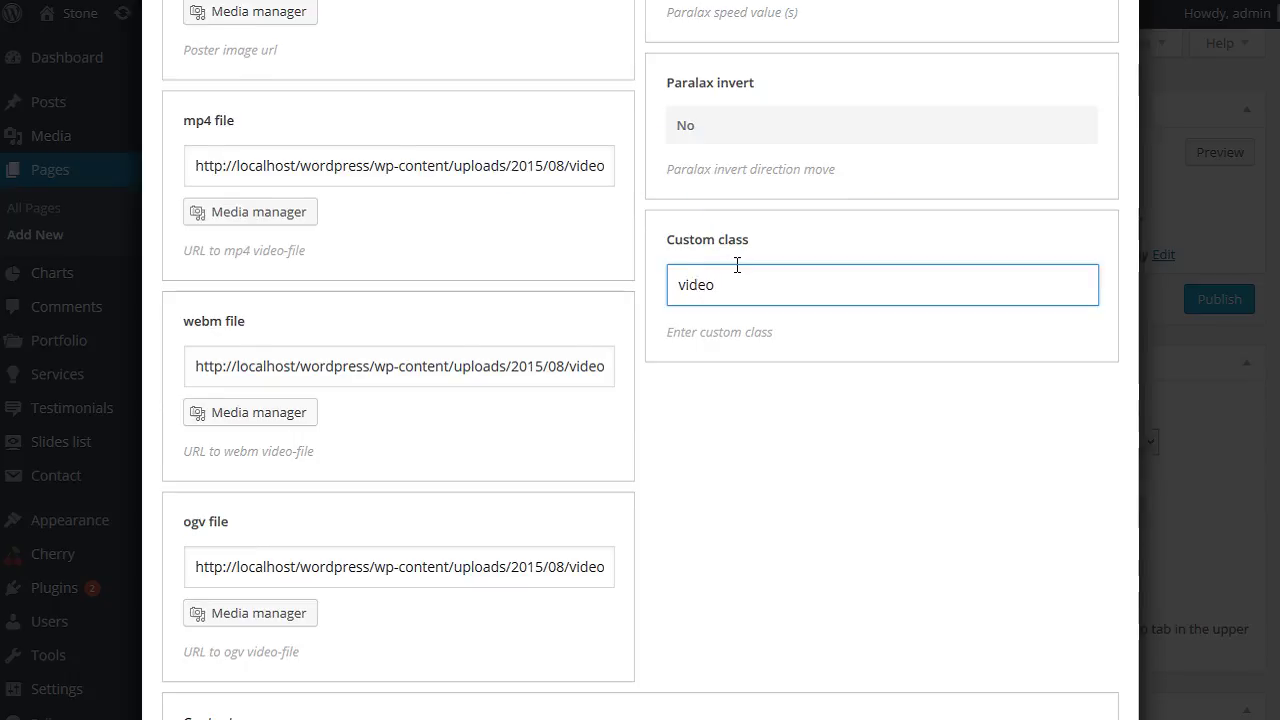
Insert the configured Paralax html video shortcode into the page and publish the page.
{"action": "scroll", "coordinate": [737, 265], "scroll_direction": "up", "scroll_amount": 3}
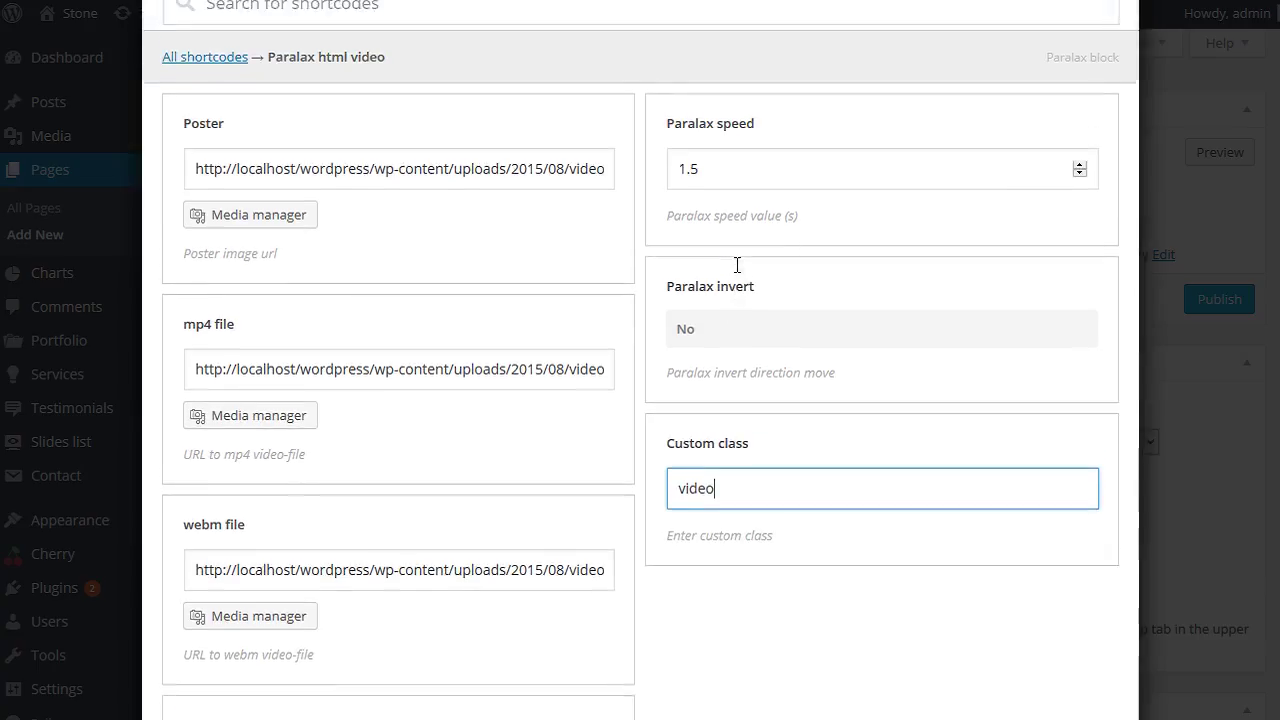
{"action": "scroll", "coordinate": [737, 271], "scroll_direction": "up", "scroll_amount": 1}
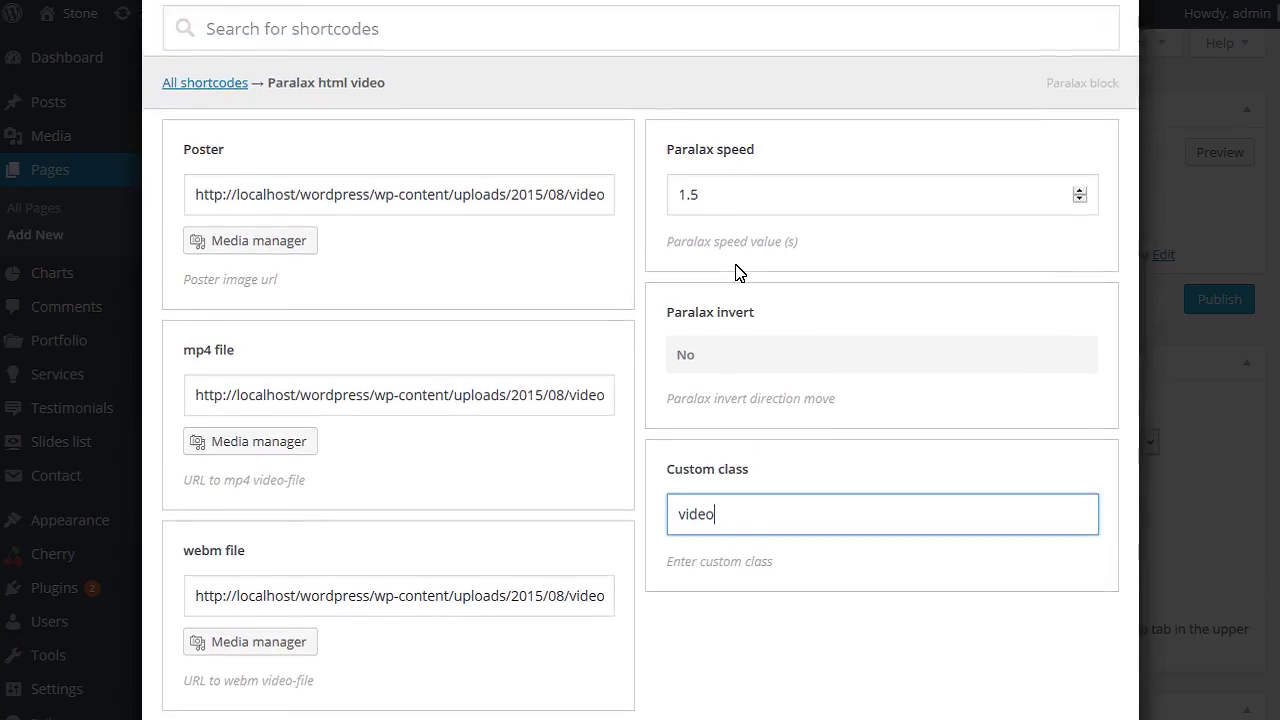
{"action": "scroll", "coordinate": [836, 435], "scroll_direction": "up", "scroll_amount": 1}
{"action": "scroll", "coordinate": [971, 309], "scroll_direction": "up", "scroll_amount": 1}
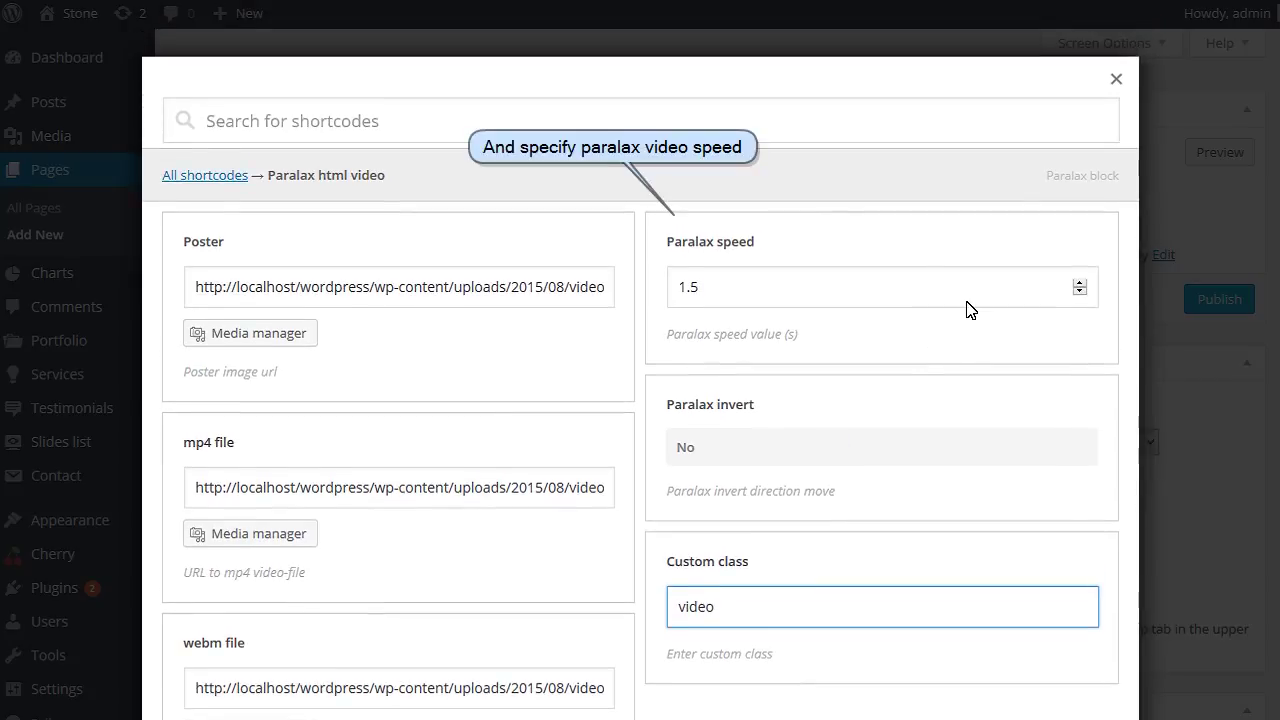
{"action": "scroll", "coordinate": [1006, 409], "scroll_direction": "down", "scroll_amount": 6}
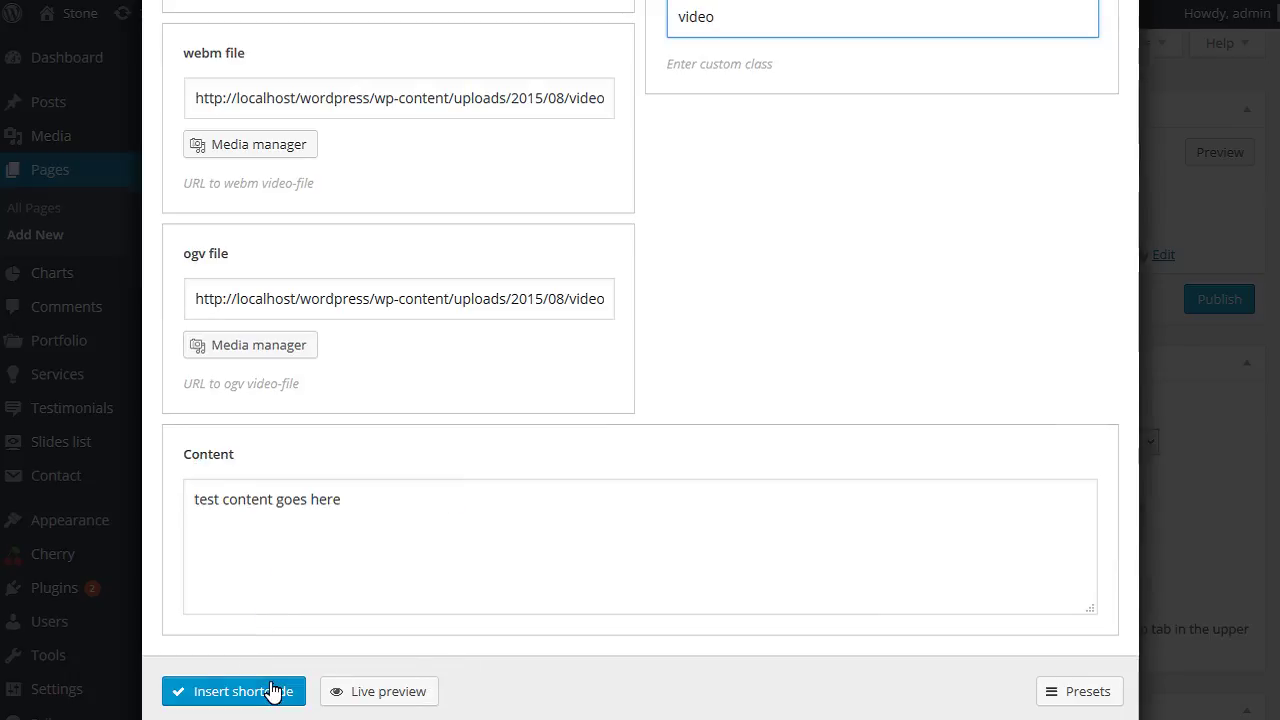
{"action": "left_click", "coordinate": [271, 691]}
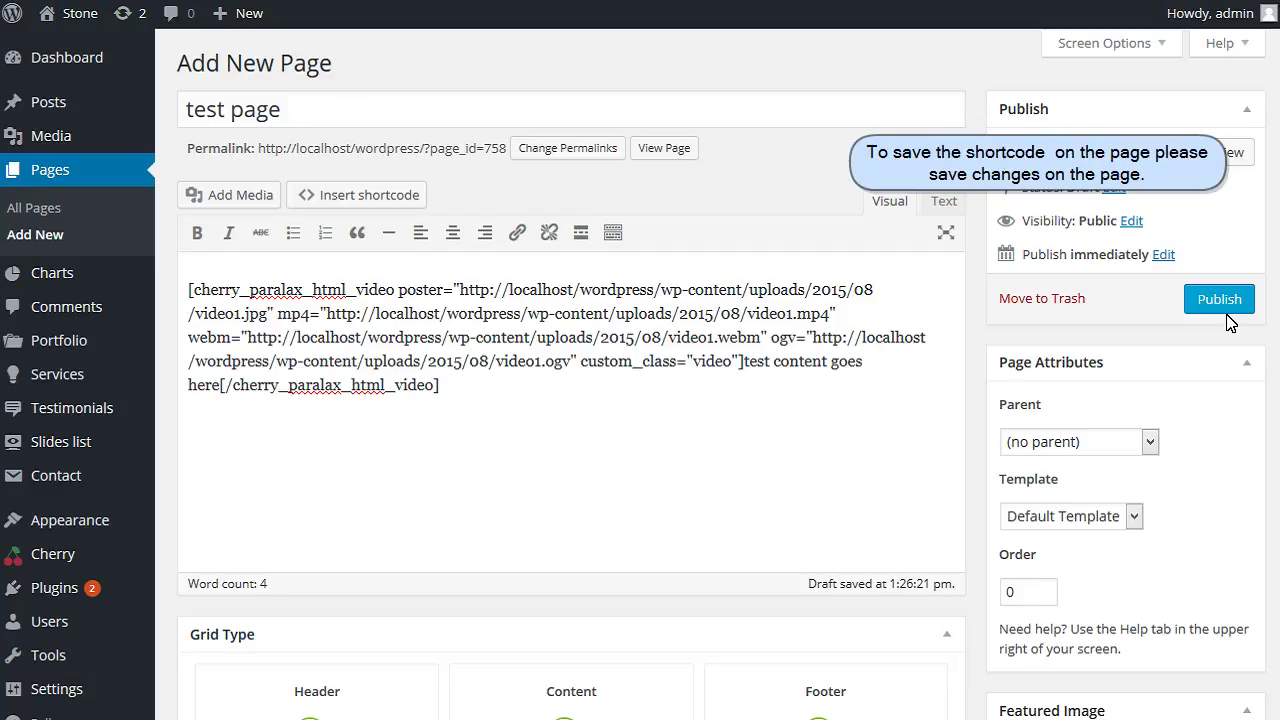
{"action": "left_click", "coordinate": [1226, 316]}
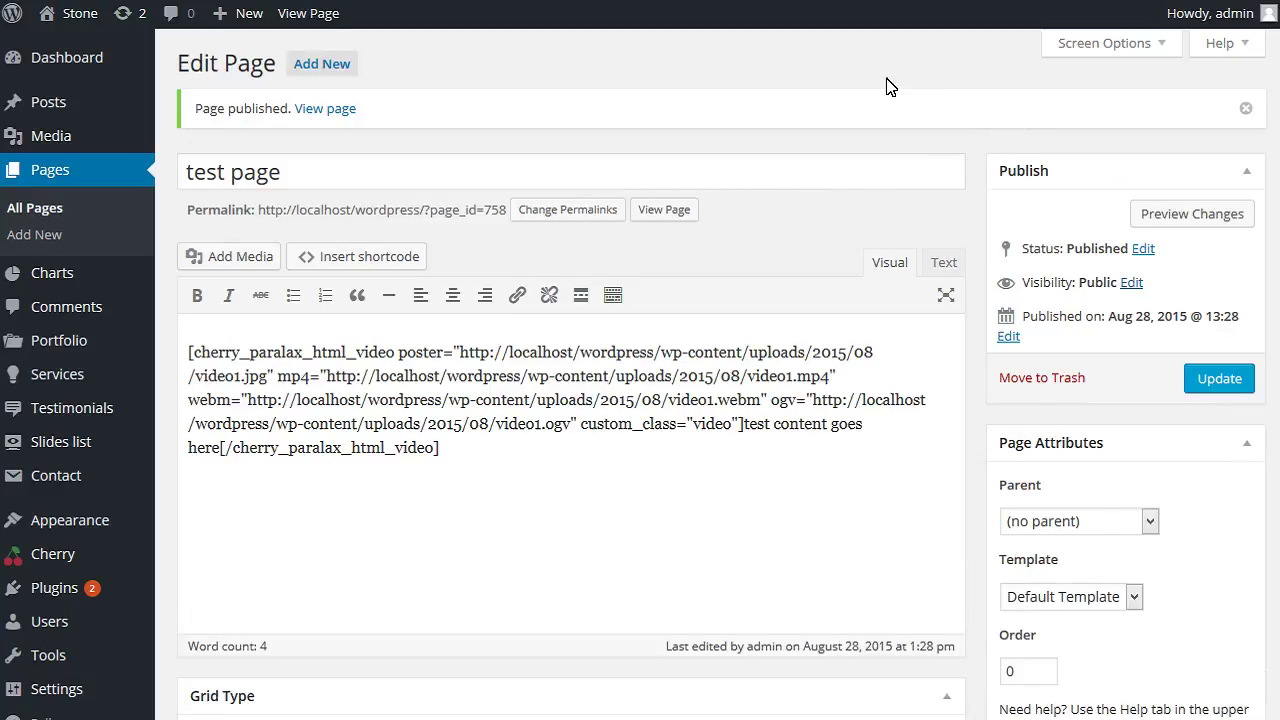
View the published test page on the site and check how the parallax video behaves while scrolling.
{"action": "left_click", "coordinate": [313, 16]}
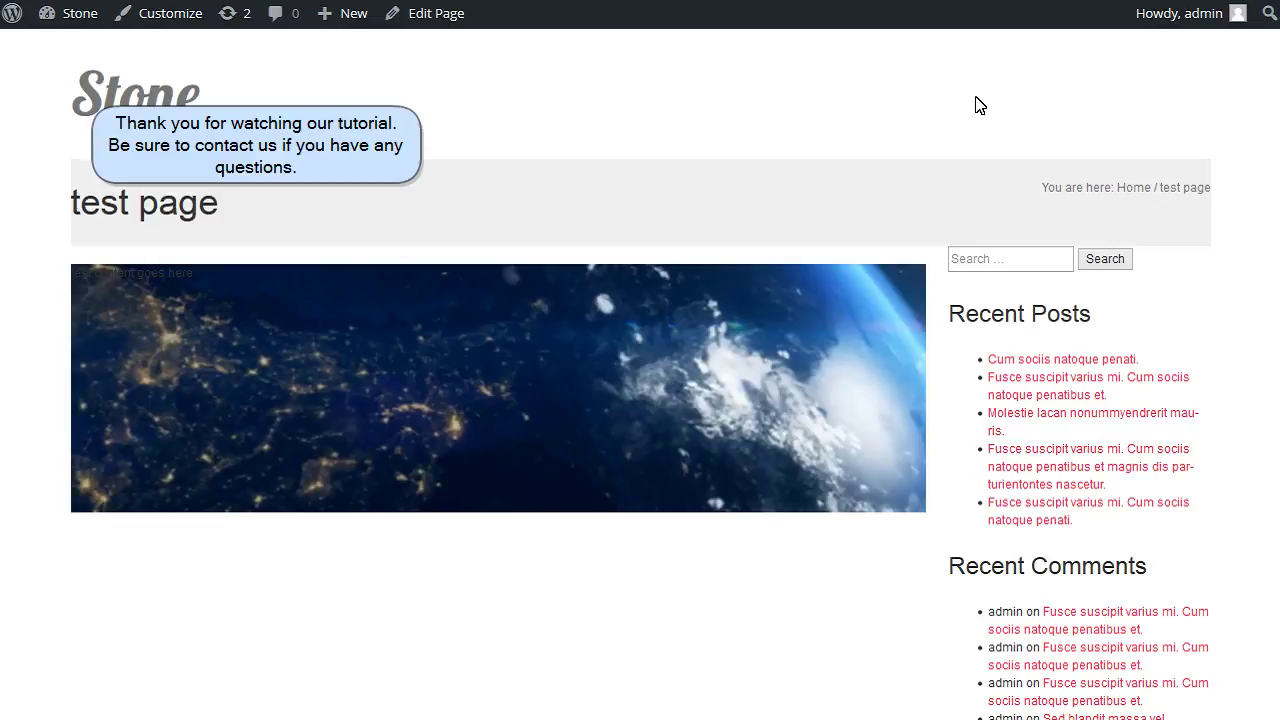
{"action": "scroll", "coordinate": [790, 158], "scroll_direction": "down", "scroll_amount": 2}
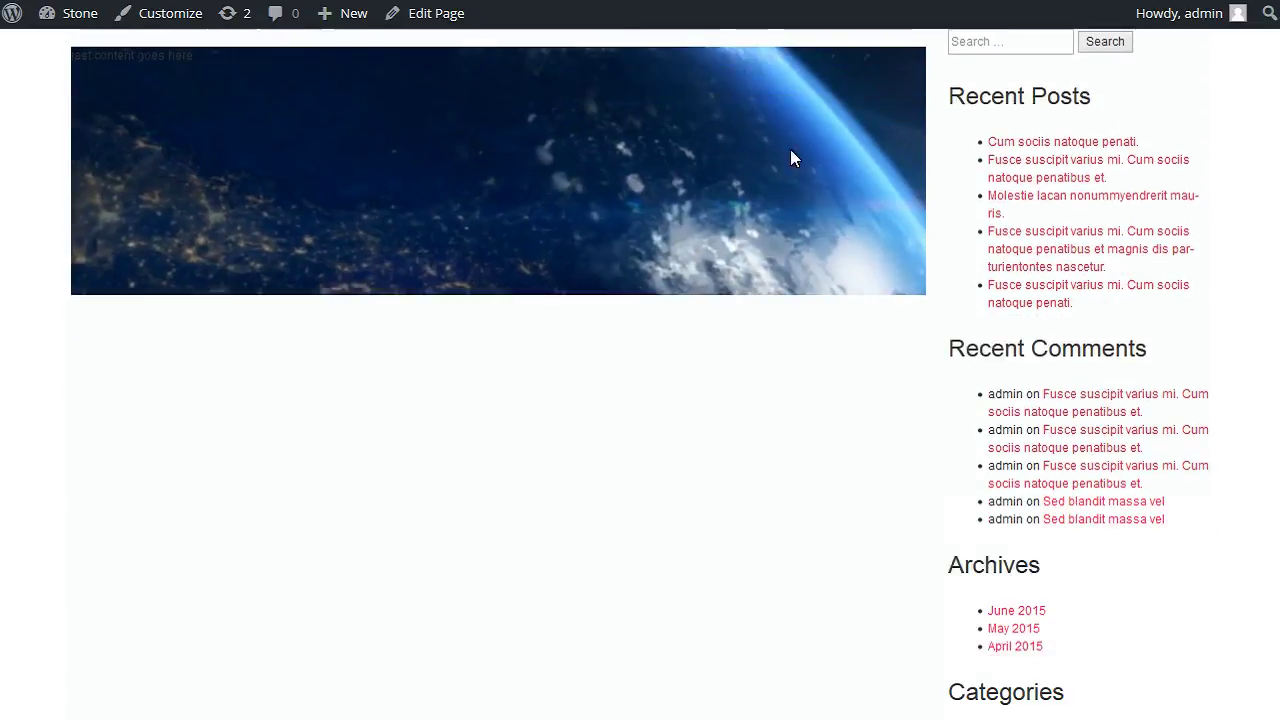
{"action": "scroll", "coordinate": [701, 214], "scroll_direction": "up", "scroll_amount": 1}
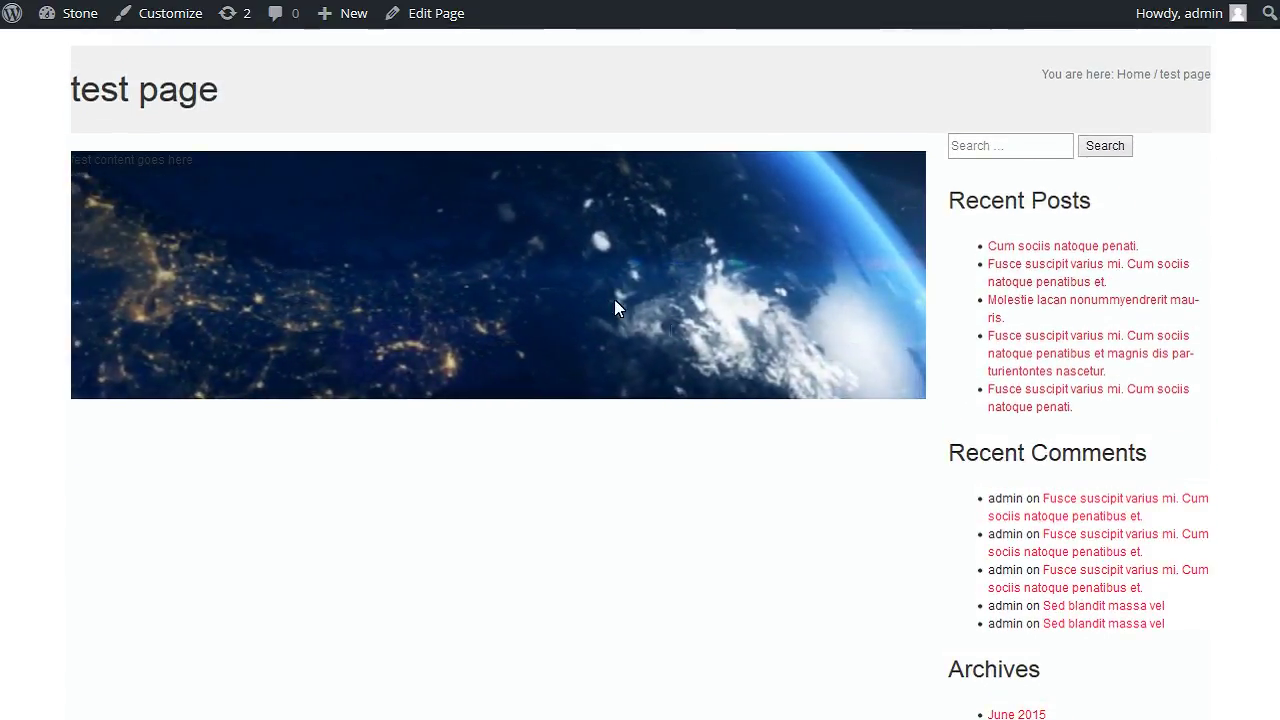
{"action": "scroll", "coordinate": [716, 340], "scroll_direction": "up", "scroll_amount": 1}
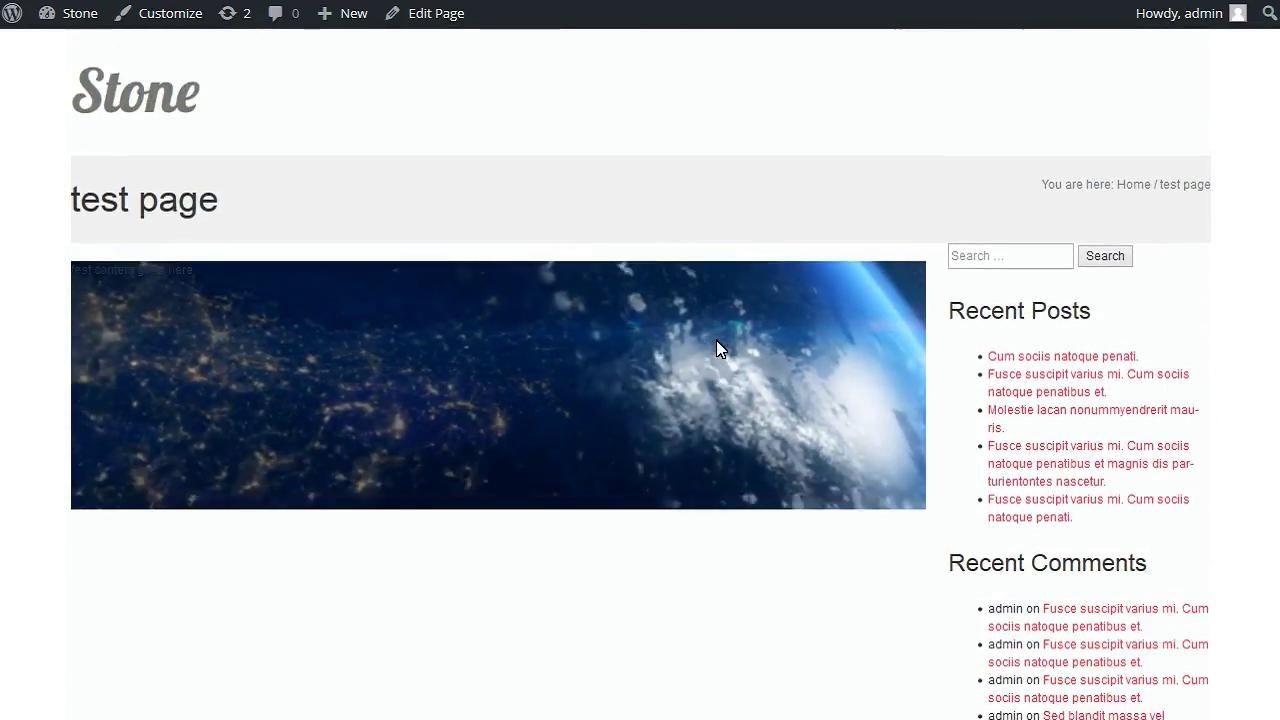